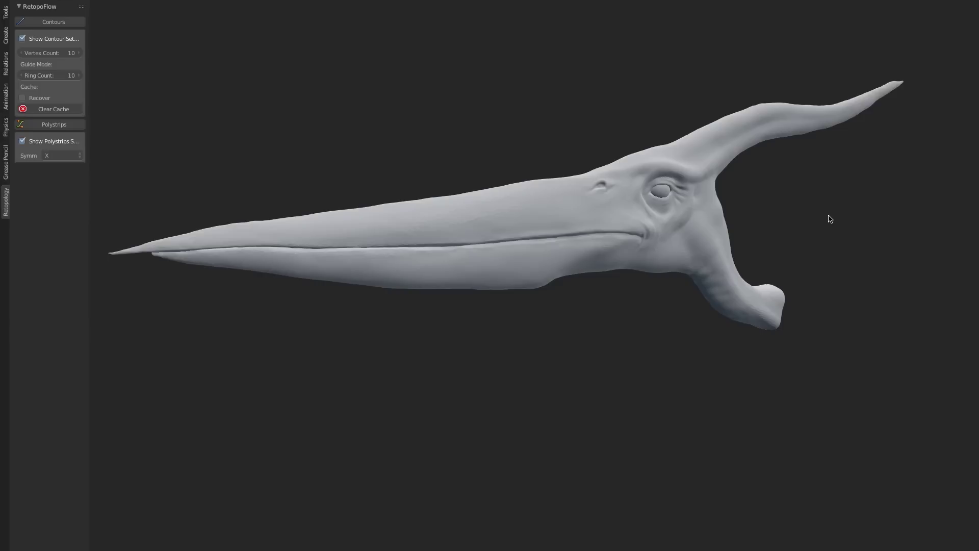
Step: Start the Contours tool in an orthographic side view and cut the first contour across the base of the head crest
{"action": "key", "text": "KP_3"}
{"action": "middle_click_drag", "start_coordinate": [829, 216], "coordinate": [658, 255], "text": "shift"}
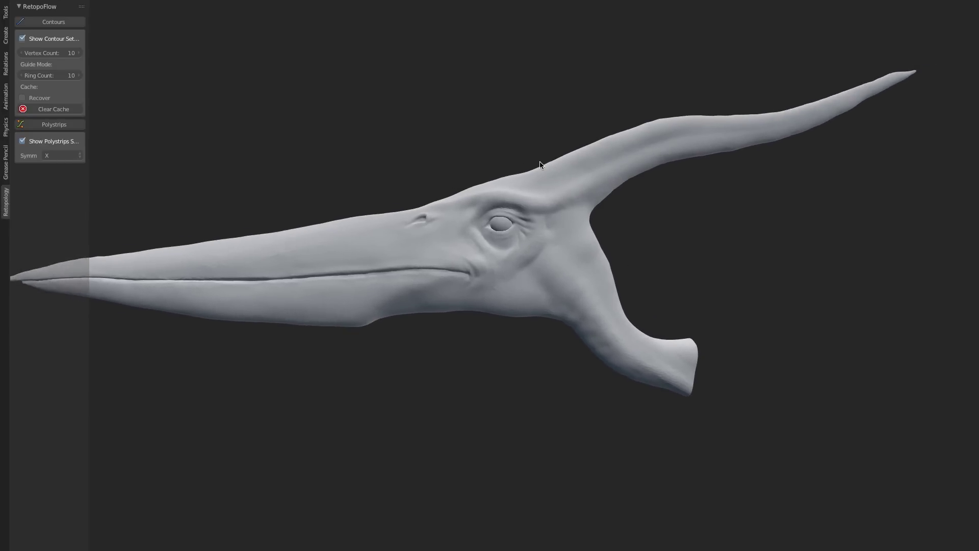
{"action": "key", "text": "KP_5"}
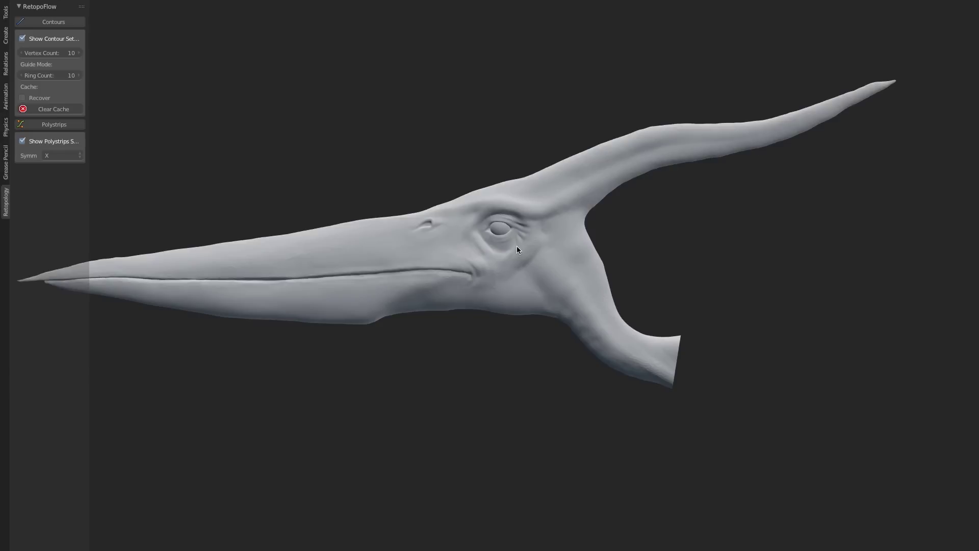
{"action": "left_click", "coordinate": [60, 22]}
{"action": "middle_click_drag", "start_coordinate": [637, 219], "coordinate": [568, 225], "text": "shift"}
{"action": "left_click_drag", "start_coordinate": [479, 160], "coordinate": [530, 225]}
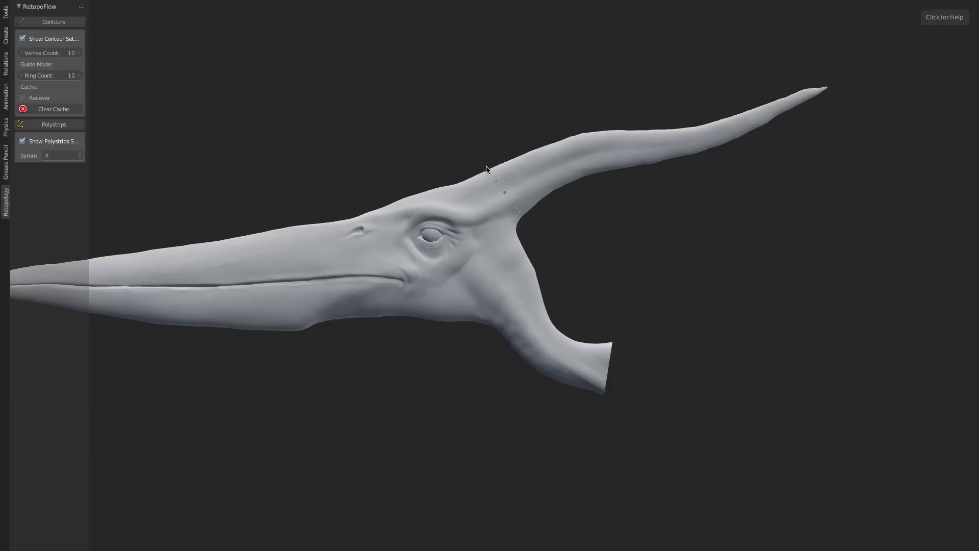
{"action": "middle_click_drag", "start_coordinate": [478, 256], "coordinate": [522, 266]}
{"action": "scroll", "coordinate": [500, 262], "scroll_direction": "up", "scroll_amount": 2}
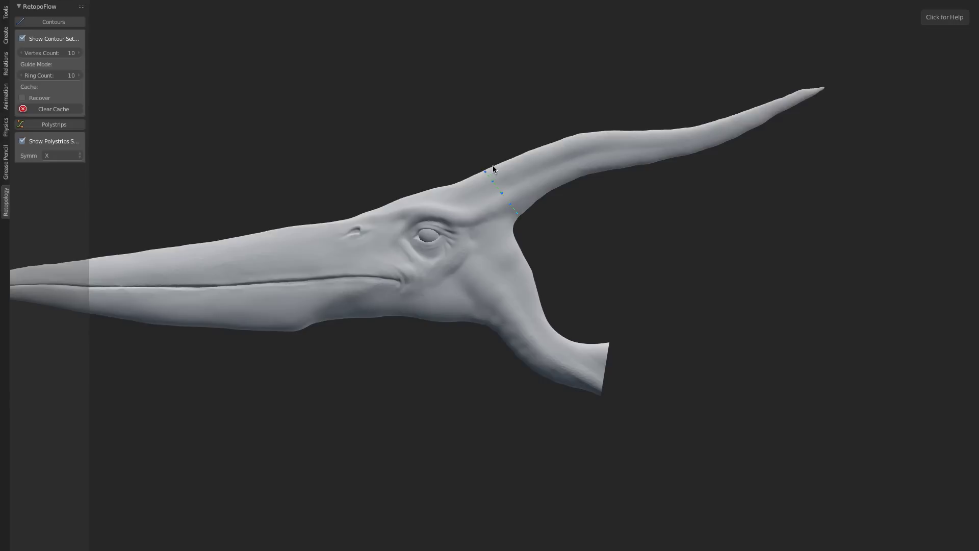
Step: Add four more contour cuts along the crest, spaced outward from its base toward the bend
{"action": "left_click_drag", "start_coordinate": [494, 149], "coordinate": [542, 220]}
{"action": "left_click_drag", "start_coordinate": [529, 158], "coordinate": [553, 217]}
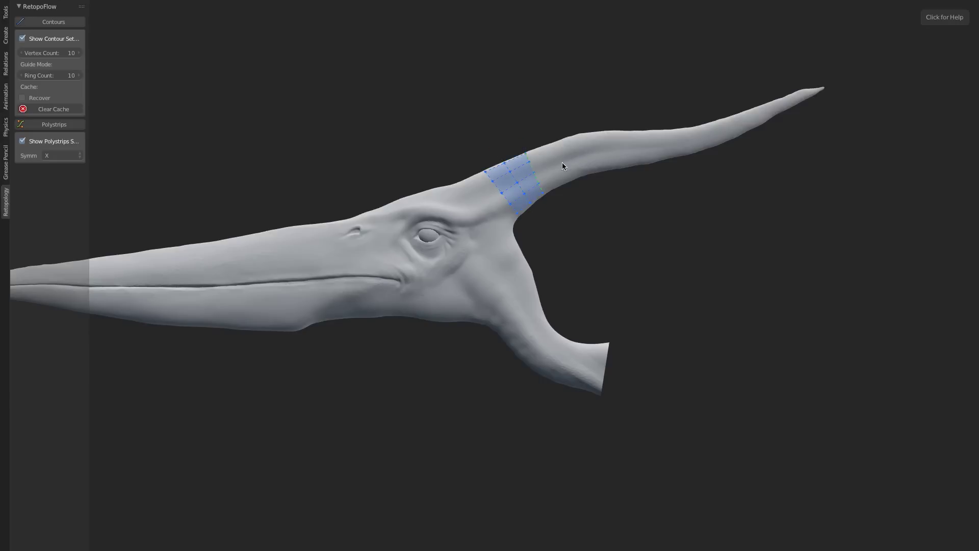
{"action": "left_click_drag", "start_coordinate": [543, 131], "coordinate": [572, 205]}
{"action": "left_click_drag", "start_coordinate": [575, 126], "coordinate": [567, 114]}
{"action": "middle_click_drag", "start_coordinate": [599, 174], "coordinate": [576, 206], "text": "shift"}
{"action": "scroll", "coordinate": [576, 206], "scroll_direction": "up", "scroll_amount": 3}
{"action": "mouse_move", "coordinate": [512, 259]}
{"action": "middle_mouse_down"}
{"action": "mouse_move", "coordinate": [568, 274]}
{"action": "mouse_move", "coordinate": [503, 258]}
{"action": "mouse_move", "coordinate": [480, 275]}
{"action": "mouse_move", "coordinate": [655, 258]}
{"action": "mouse_move", "coordinate": [655, 275]}
{"action": "mouse_move", "coordinate": [618, 274]}
{"action": "mouse_move", "coordinate": [486, 211]}
{"action": "middle_mouse_up"}
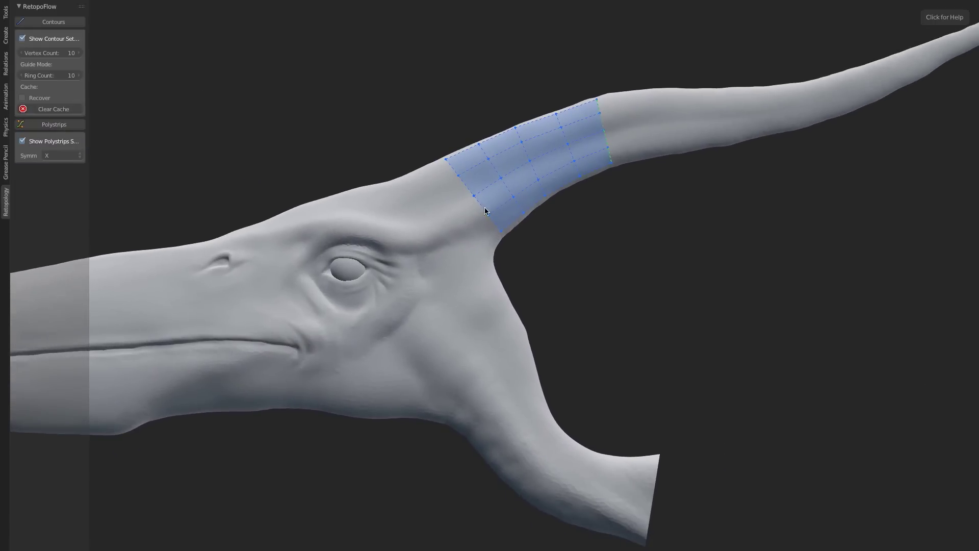
{"action": "mouse_move", "coordinate": [593, 125]}
{"action": "middle_click_drag", "start_coordinate": [594, 193], "coordinate": [402, 223], "text": "shift"}
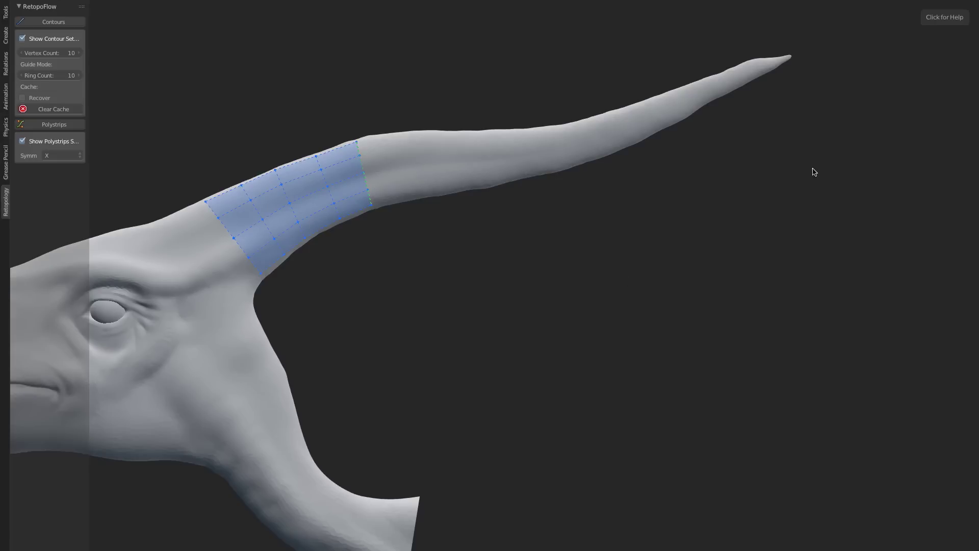
Step: Show the Contours help, replace the middle contour of the crest segment, and add another cut farther toward the tip
{"action": "left_click", "coordinate": [950, 18]}
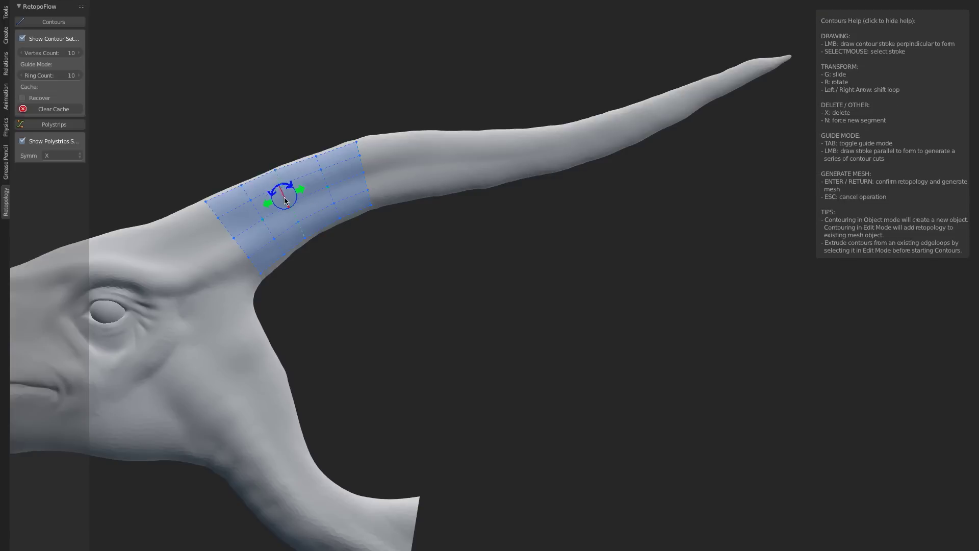
{"action": "key", "text": "x"}
{"action": "left_click_drag", "start_coordinate": [321, 255], "coordinate": [270, 148]}
{"action": "left_click_drag", "start_coordinate": [395, 125], "coordinate": [403, 234]}
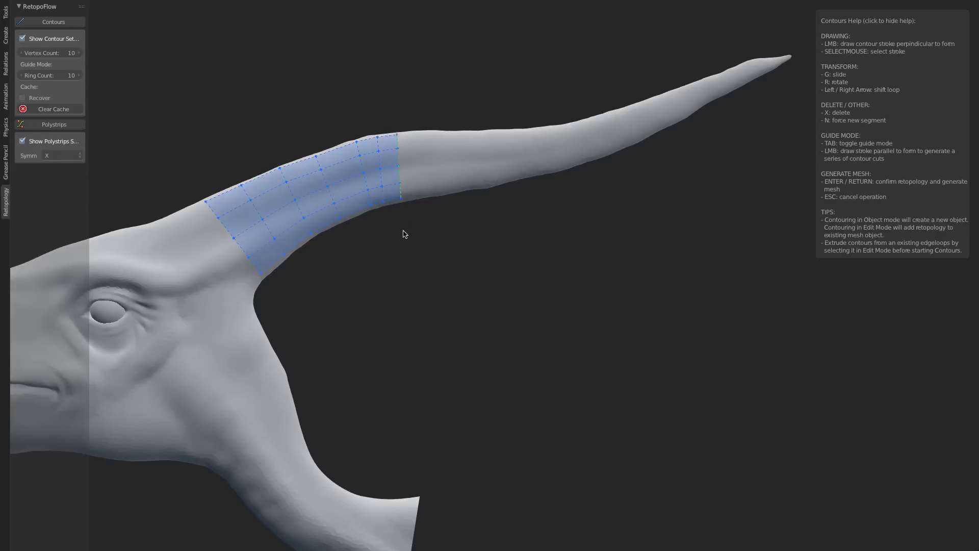
Step: Slide the newest crest contours along the surface to adjust their spacing
{"action": "left_click_drag", "start_coordinate": [403, 186], "coordinate": [409, 184]}
{"action": "key", "text": "g"}
{"action": "left_click", "coordinate": [459, 197]}
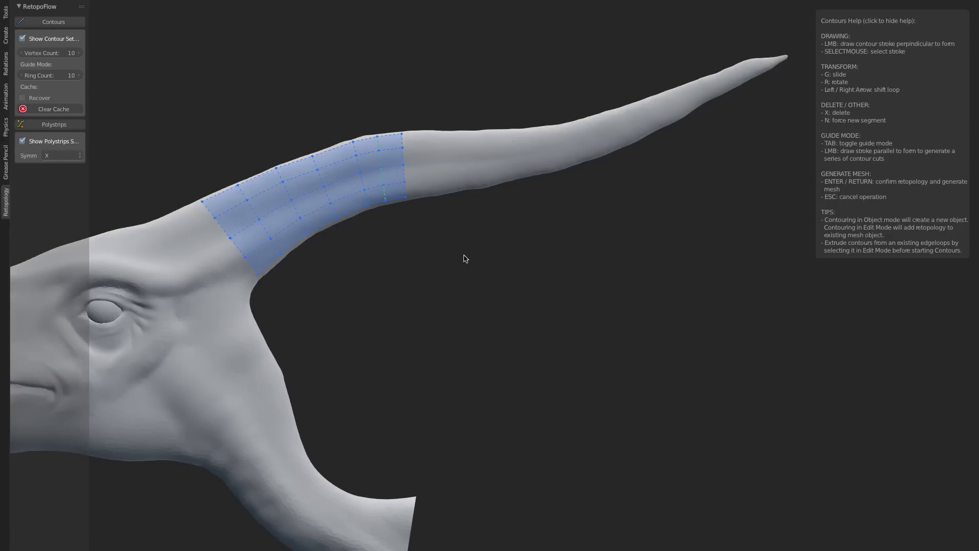
Step: Extend the contour rings from the crest's end loop most of the way to the tip with a guide stroke
{"action": "middle_click_drag", "start_coordinate": [464, 258], "coordinate": [389, 280], "text": "shift"}
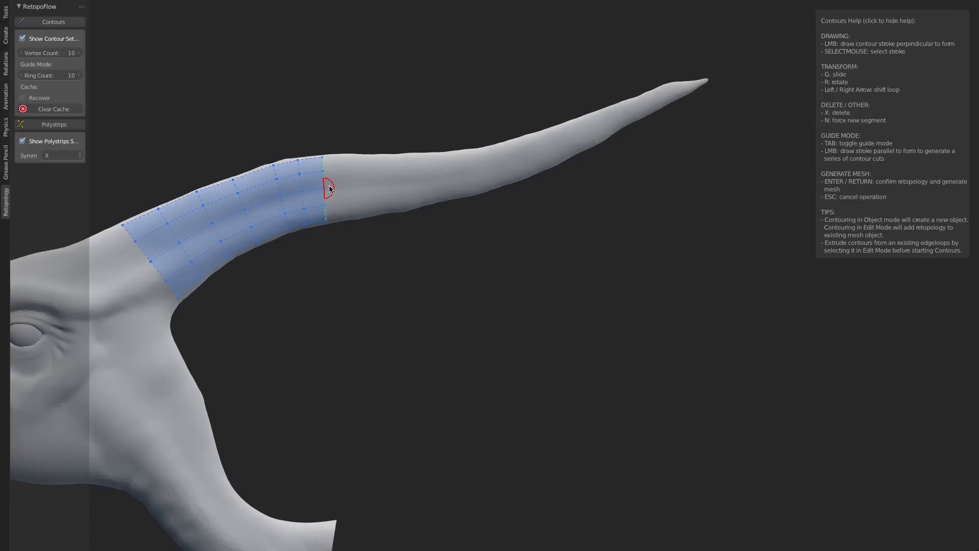
{"action": "left_click_drag", "start_coordinate": [329, 186], "coordinate": [364, 187]}
{"action": "left_click_drag", "start_coordinate": [552, 147], "coordinate": [568, 137]}
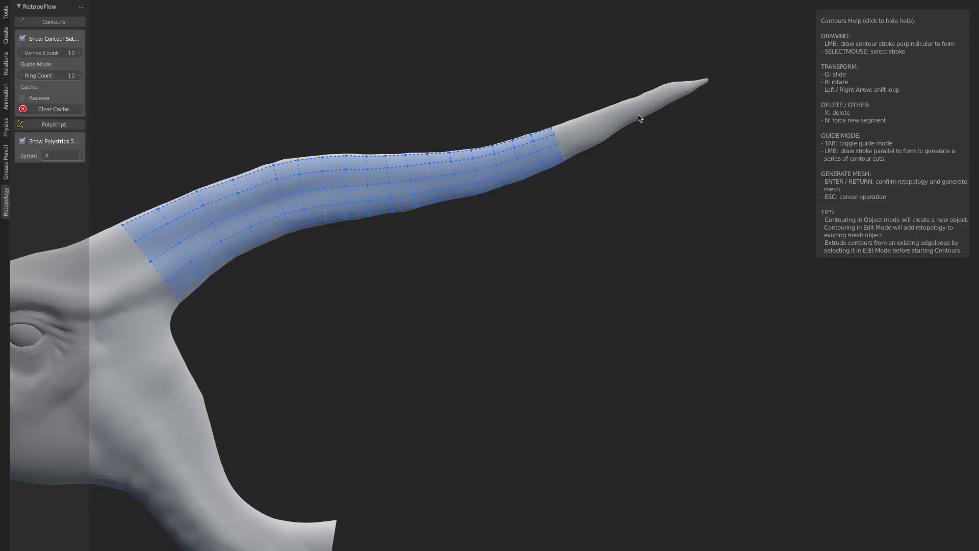
Step: Cover the neck with contour rings, then slide the end ring toward the neck's open end and rotate it to match
{"action": "middle_click_drag", "start_coordinate": [223, 269], "coordinate": [392, 283], "text": "shift"}
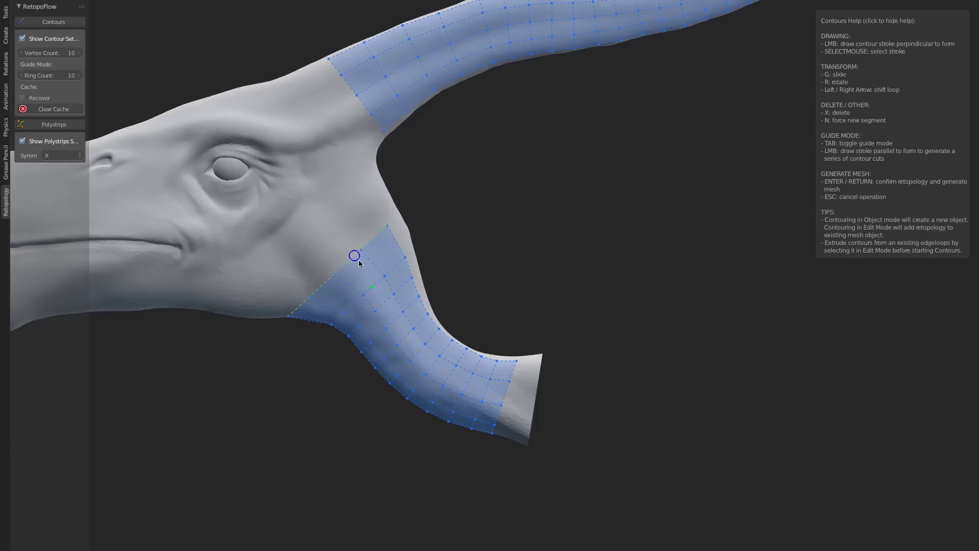
{"action": "right_click", "coordinate": [506, 392]}
{"action": "key", "text": "g"}
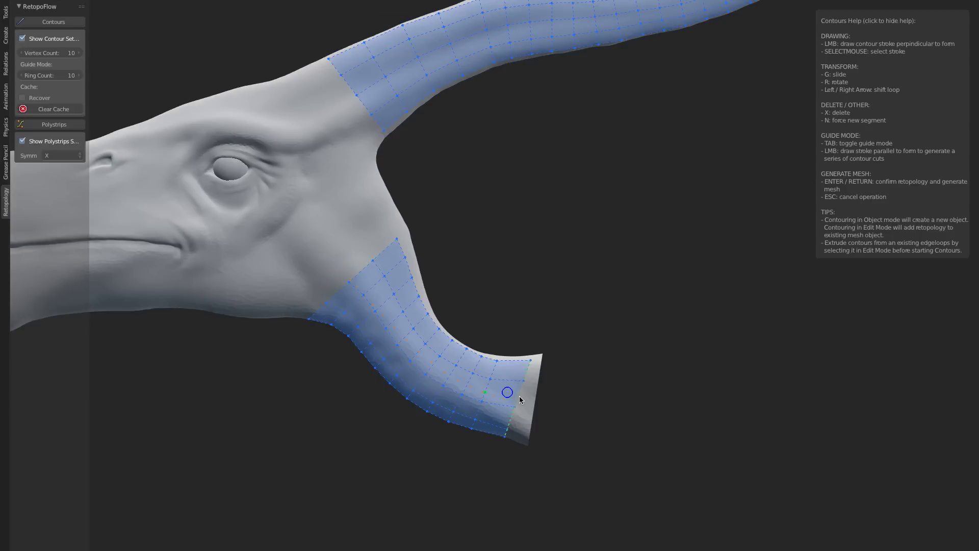
{"action": "left_click", "coordinate": [519, 396]}
{"action": "key", "text": "r"}
{"action": "left_click", "coordinate": [600, 384]}
Step: Slide a contour ring near the neck's open end to even out the ring spacing
{"action": "right_click", "coordinate": [493, 385]}
{"action": "key", "text": "g"}
{"action": "middle_click_drag", "start_coordinate": [569, 338], "coordinate": [508, 332], "text": "shift"}
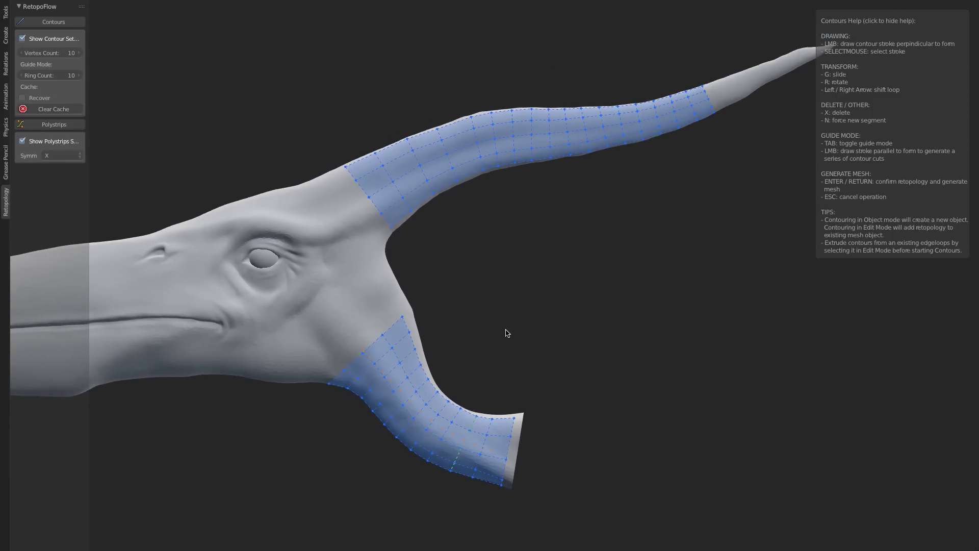
Step: Generate the retopology mesh from the contours, inspect it in wireframe, and enter Edit Mode in solid shading
{"action": "key", "text": "Return"}
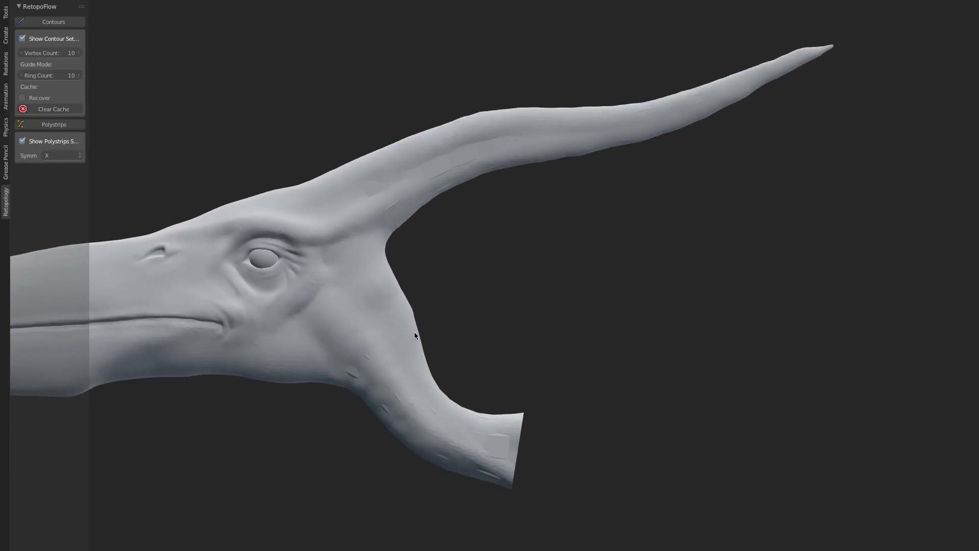
{"action": "key", "text": "z"}
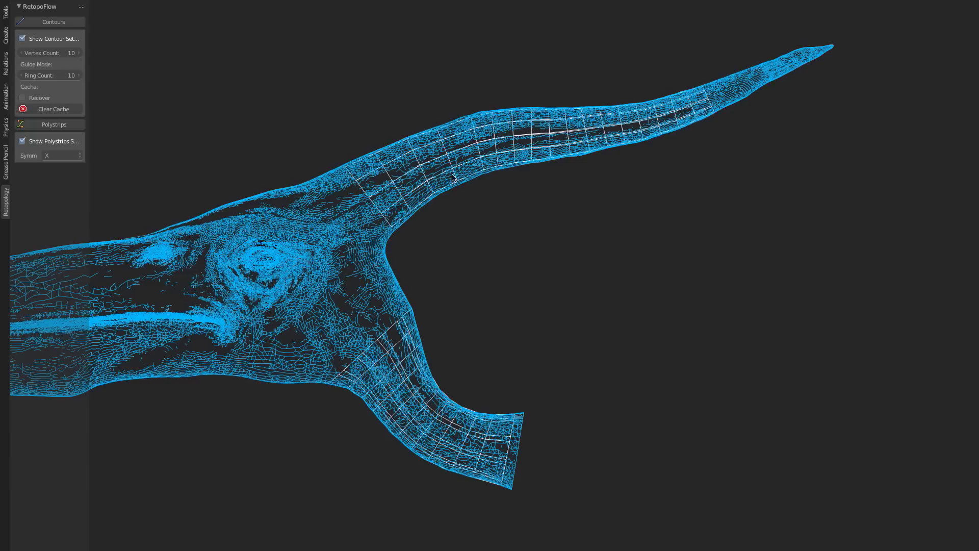
{"action": "key", "text": "z"}
{"action": "key", "text": "Tab"}
{"action": "middle_click_drag", "start_coordinate": [454, 249], "coordinate": [579, 341], "text": "shift"}
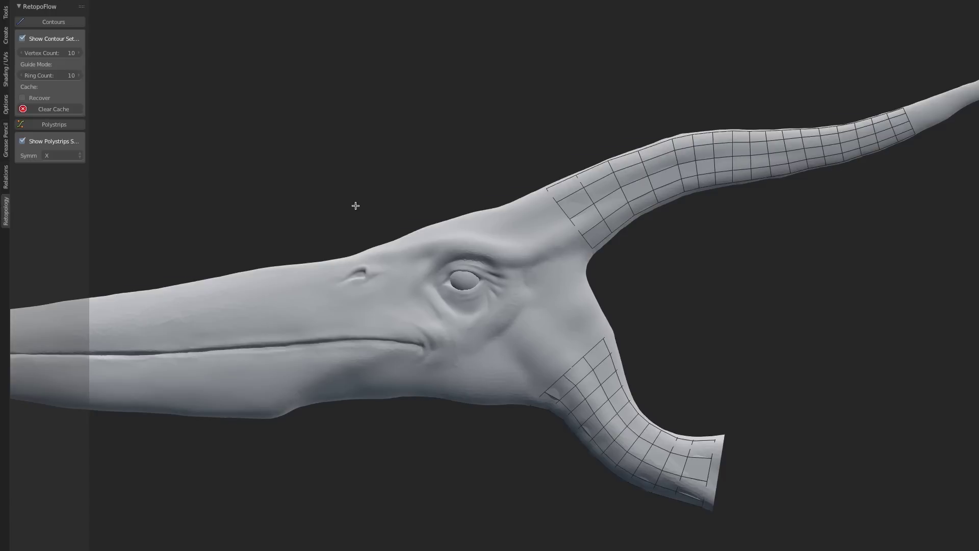
Step: Start Polystrips and draw a strip from above the nostril along the brow to behind the eye
{"action": "left_click", "coordinate": [53, 126]}
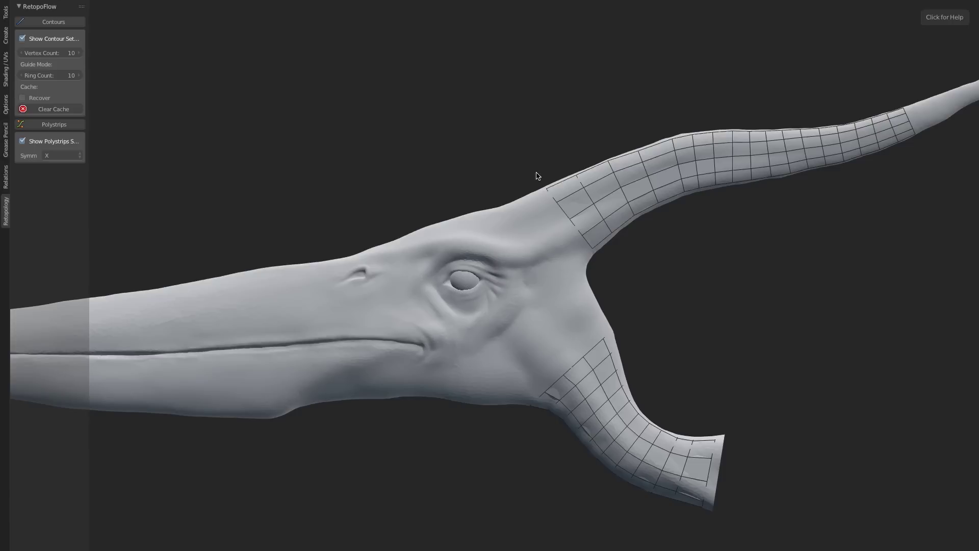
{"action": "scroll", "coordinate": [595, 284], "scroll_direction": "up", "scroll_amount": 3}
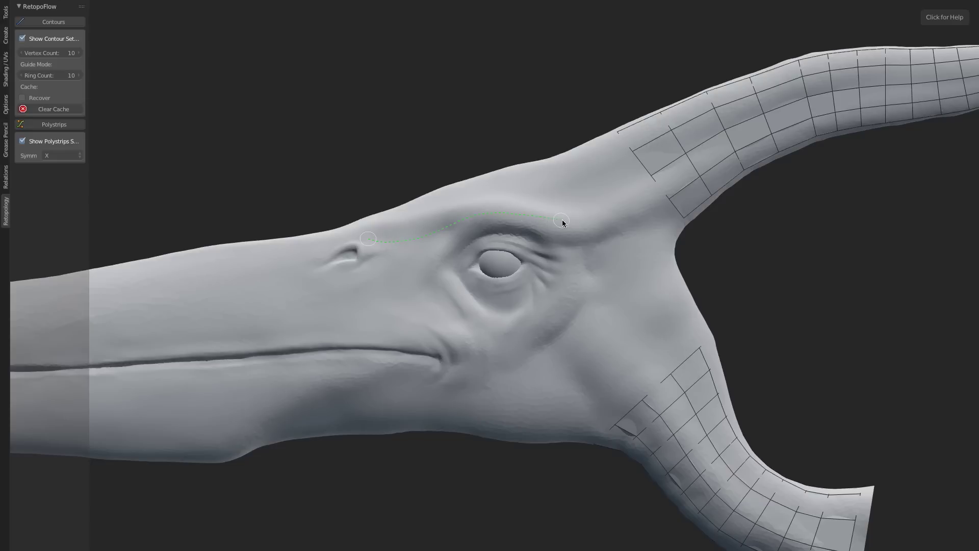
{"action": "left_click_drag", "start_coordinate": [562, 220], "coordinate": [565, 219]}
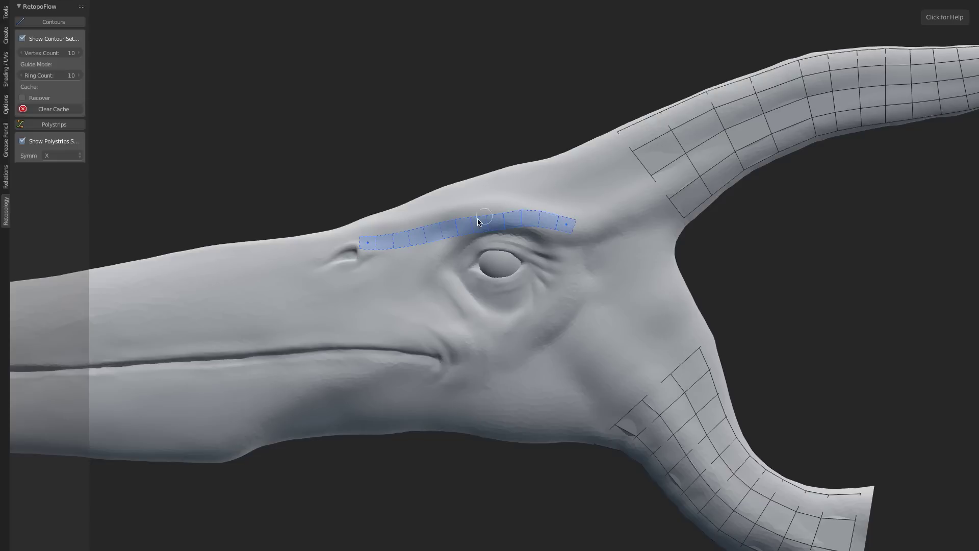
Step: Move the brow strip's nostril-side junction toward the eye and rotate it so the strip arches over the brow
{"action": "middle_click_drag", "start_coordinate": [395, 245], "coordinate": [373, 254]}
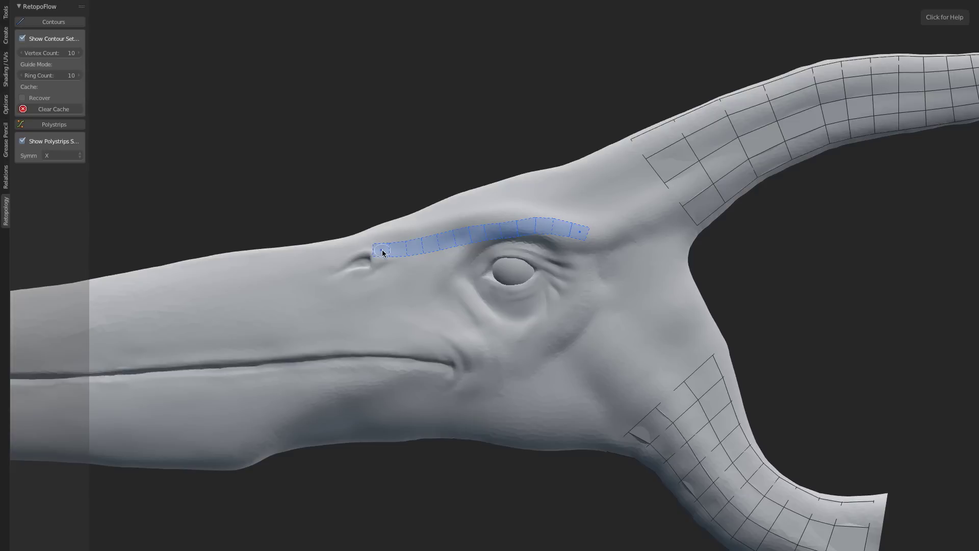
{"action": "right_click", "coordinate": [459, 233]}
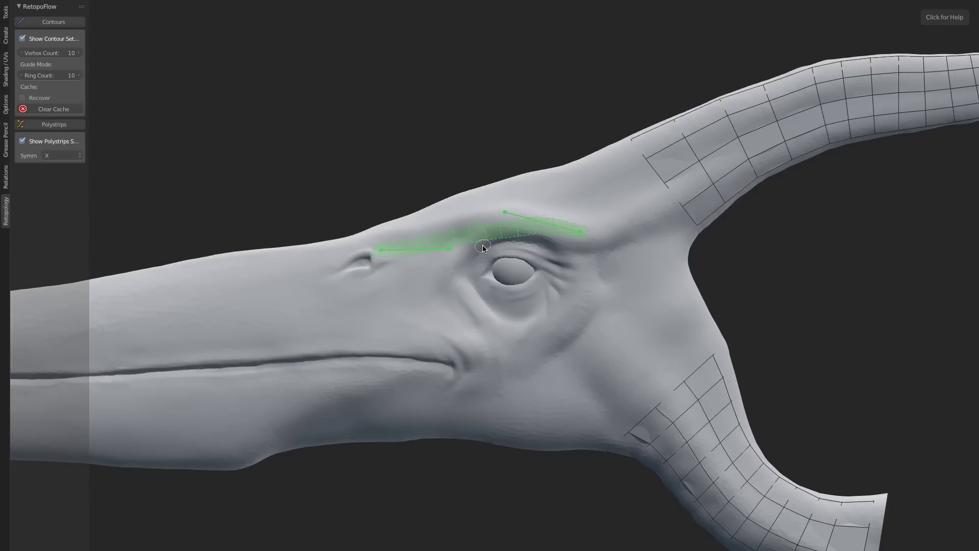
{"action": "right_click", "coordinate": [377, 249]}
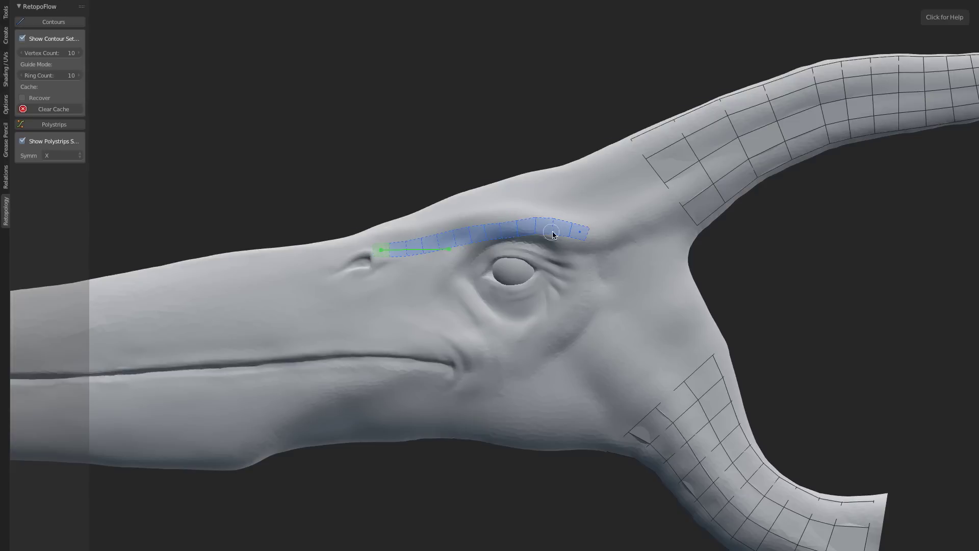
{"action": "right_click", "coordinate": [582, 229]}
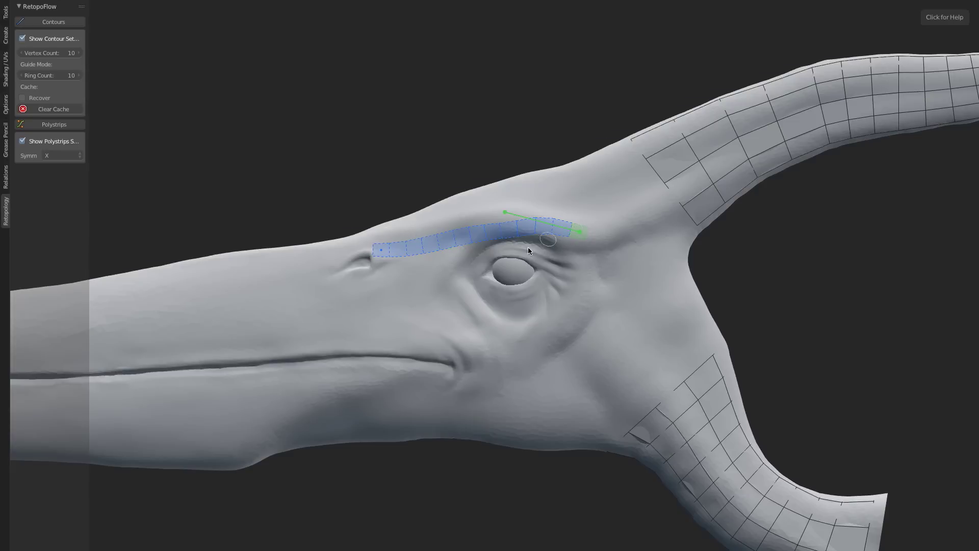
{"action": "right_click", "coordinate": [381, 250]}
{"action": "key", "text": "g"}
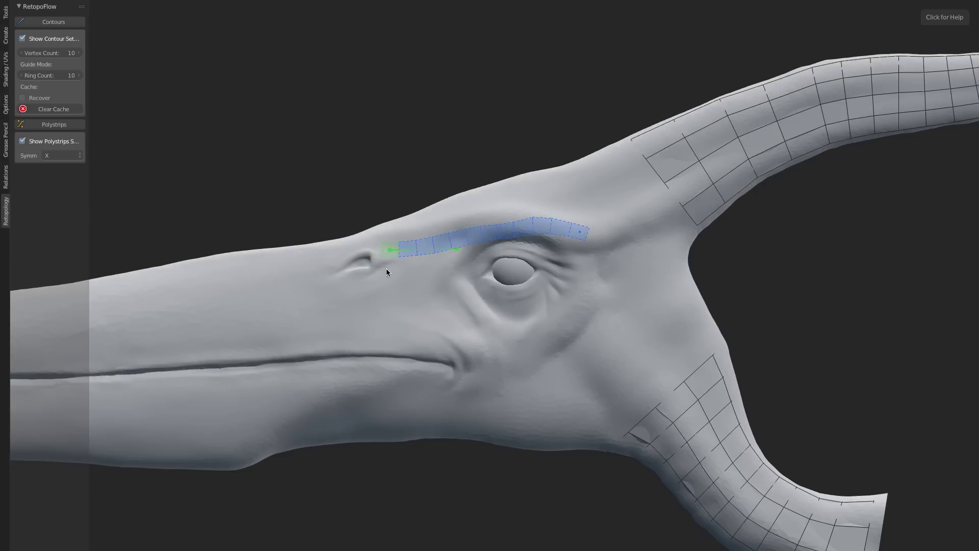
{"action": "left_click", "coordinate": [395, 258]}
{"action": "key", "text": "r"}
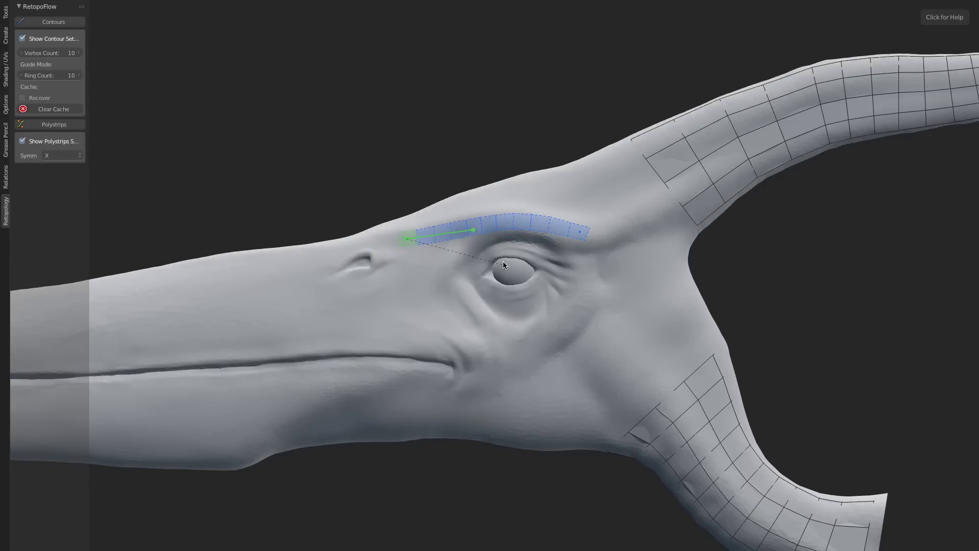
{"action": "left_click", "coordinate": [499, 242]}
Step: Rotate the brow strip's junction behind the eye to raise the arch over the brow
{"action": "right_click", "coordinate": [569, 227]}
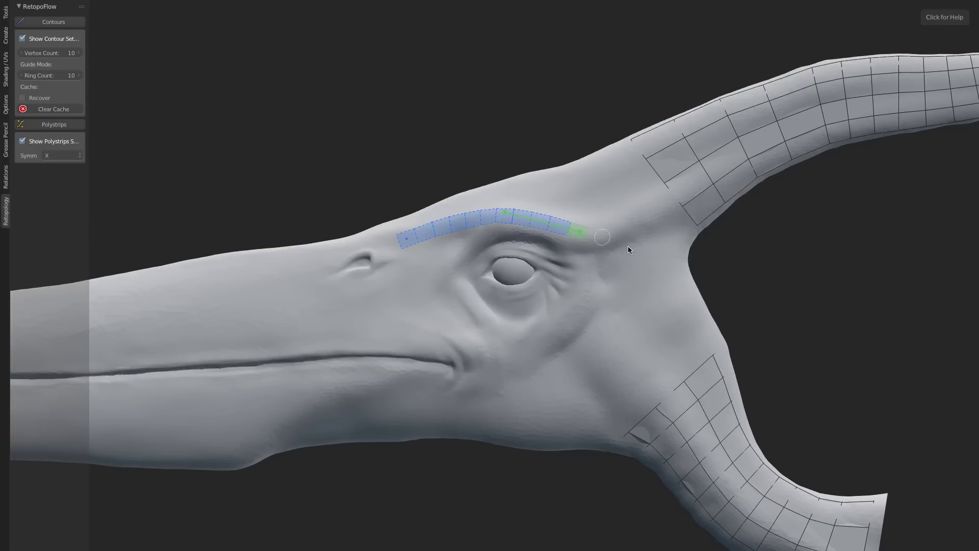
{"action": "key", "text": "r"}
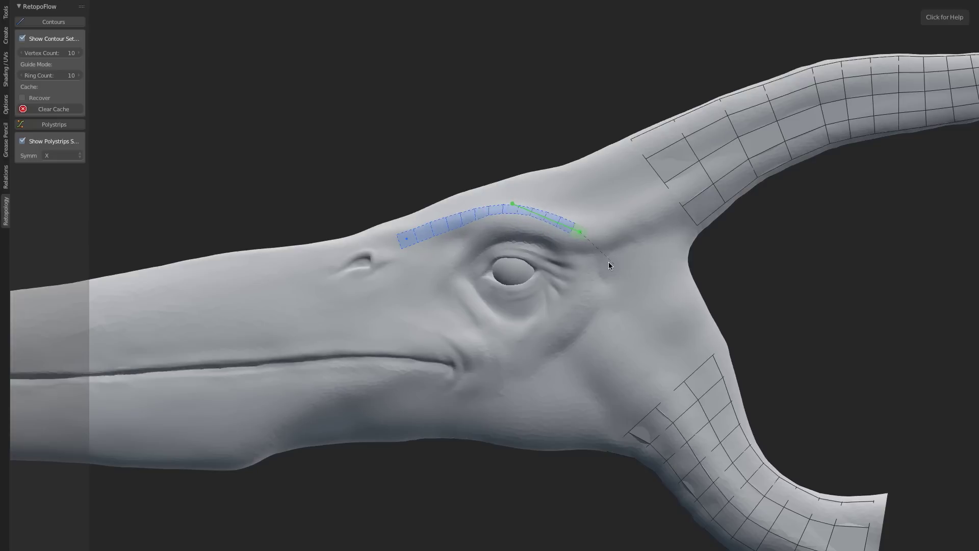
{"action": "left_click", "coordinate": [650, 282]}
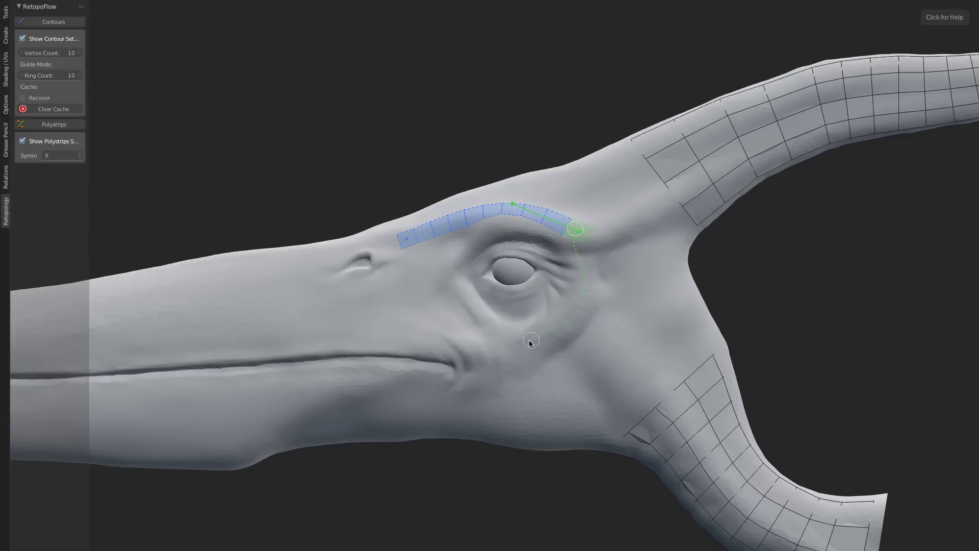
Step: Draw strips from the rear junction around beneath the eye and toward the crest, and from the front junction down toward the mouth
{"action": "left_click_drag", "start_coordinate": [529, 341], "coordinate": [518, 342]}
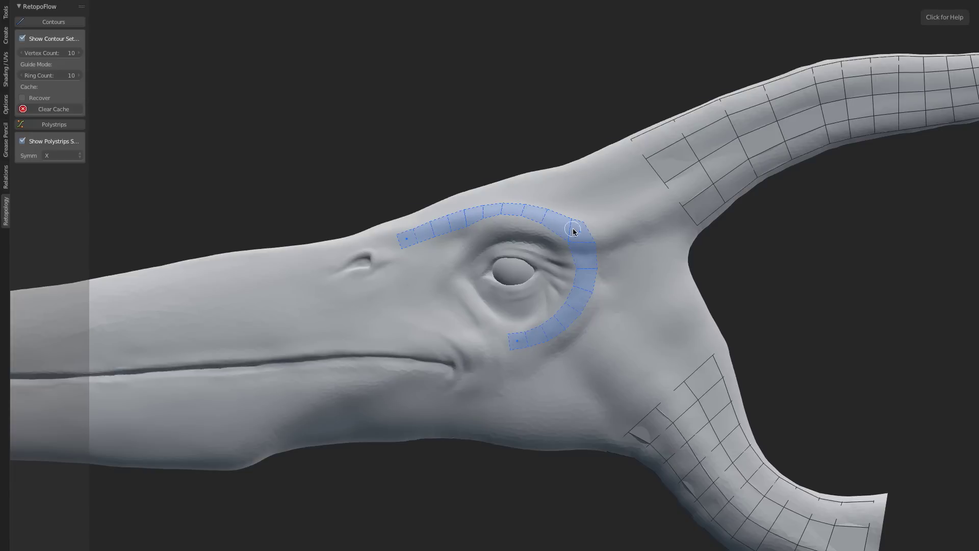
{"action": "left_click_drag", "start_coordinate": [619, 225], "coordinate": [640, 212]}
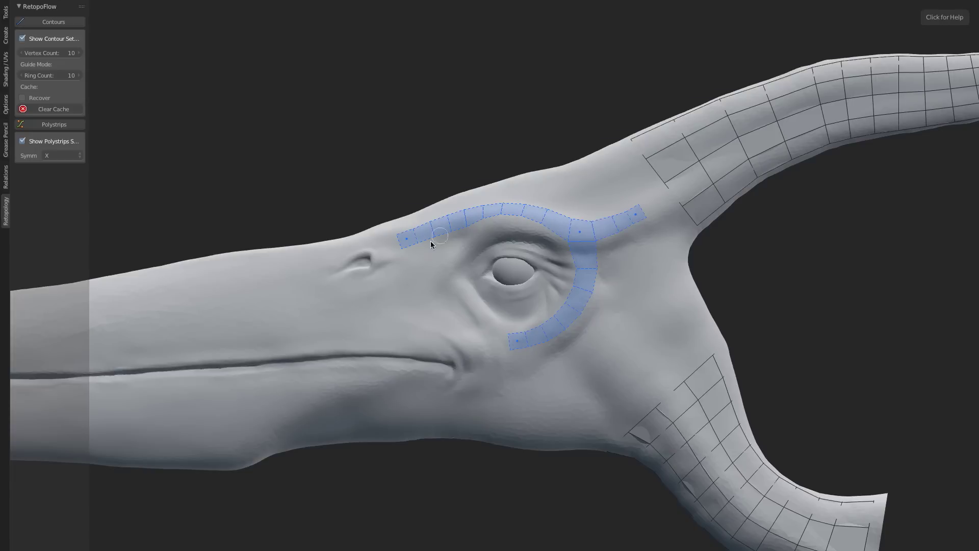
{"action": "left_click_drag", "start_coordinate": [413, 304], "coordinate": [418, 355]}
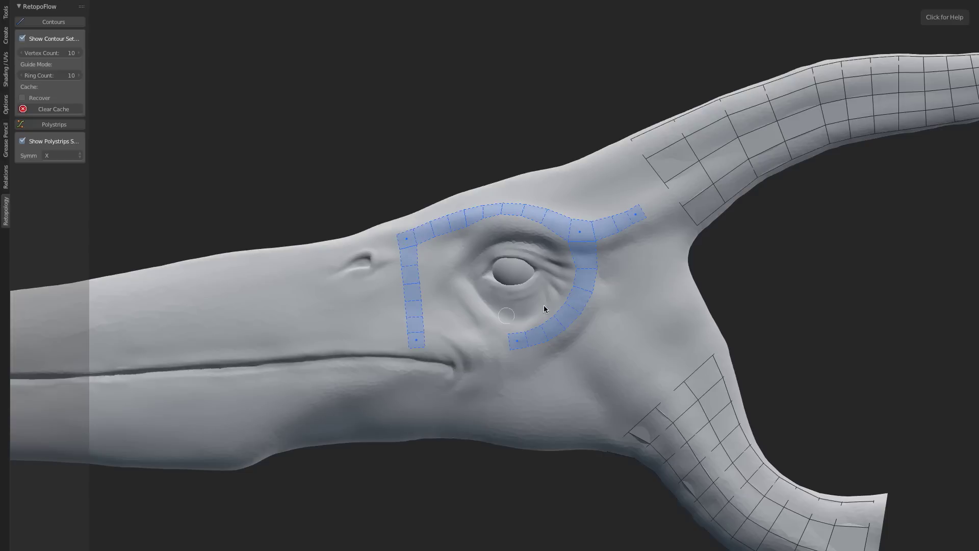
Step: Show the Polystrips help and review its drawing, transform, merge and fill shortcuts
{"action": "mouse_move", "coordinate": [456, 309]}
{"action": "middle_mouse_down"}
{"action": "mouse_move", "coordinate": [504, 320]}
{"action": "mouse_move", "coordinate": [598, 313]}
{"action": "mouse_move", "coordinate": [569, 328]}
{"action": "mouse_move", "coordinate": [472, 317]}
{"action": "mouse_move", "coordinate": [446, 235]}
{"action": "middle_mouse_up"}
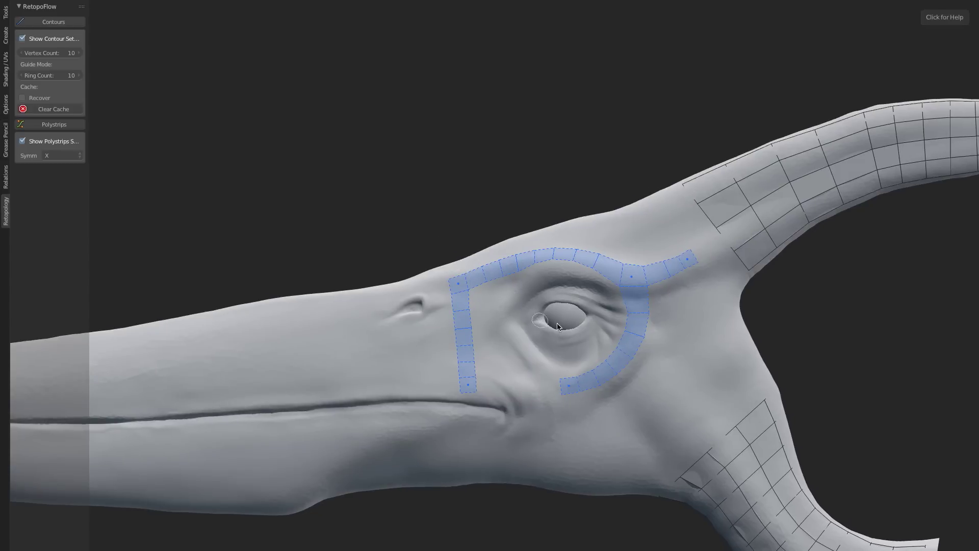
{"action": "middle_click_drag", "start_coordinate": [561, 318], "coordinate": [549, 284], "text": "shift"}
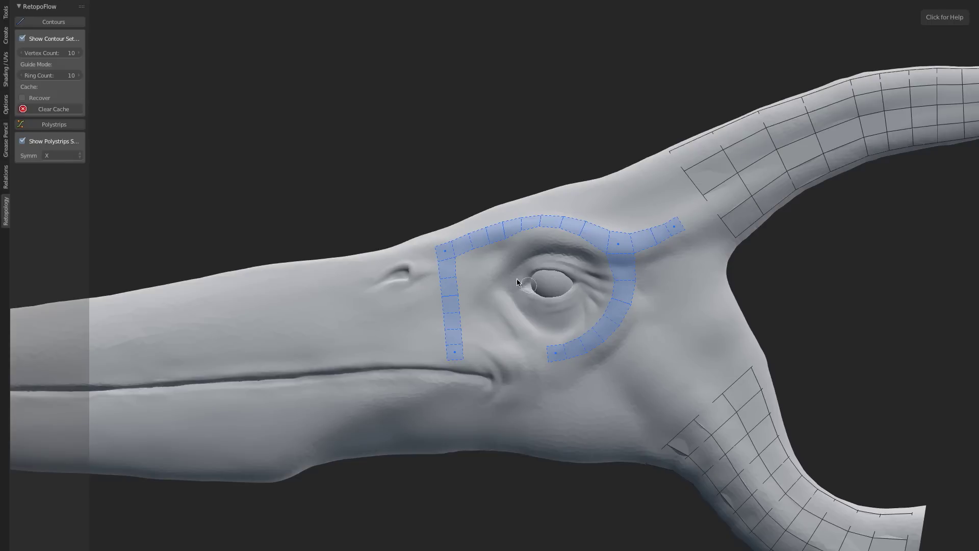
{"action": "left_click", "coordinate": [949, 18]}
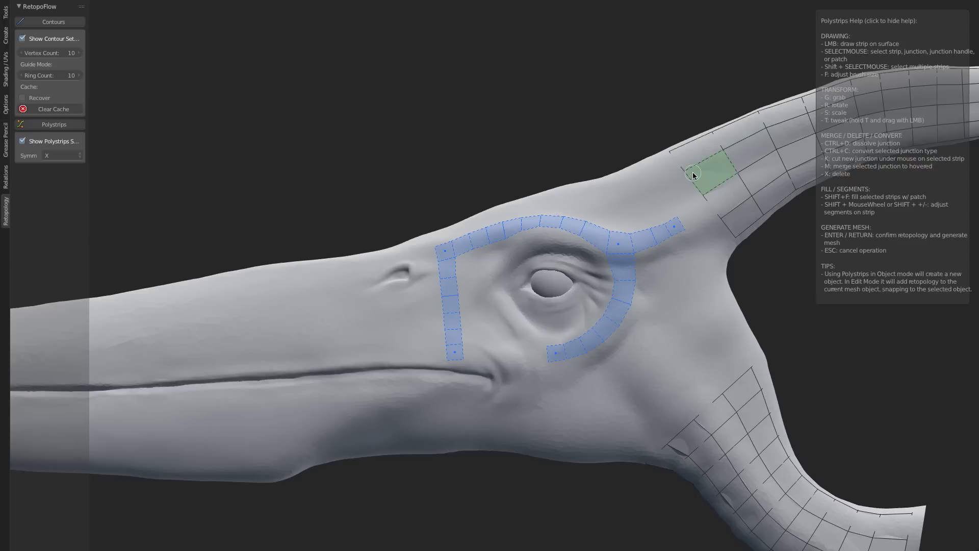
{"action": "middle_click_drag", "start_coordinate": [615, 321], "coordinate": [580, 292], "text": "shift"}
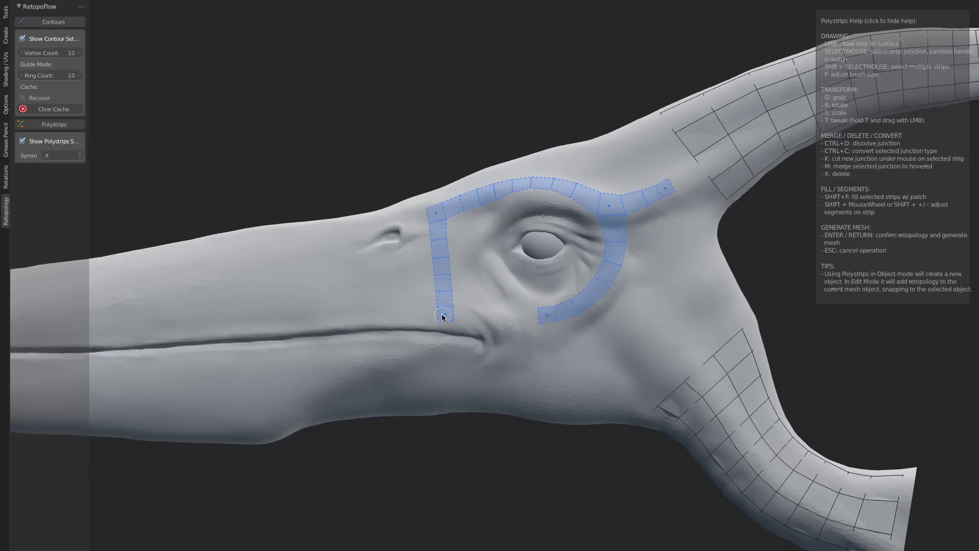
Step: Draw a trial strip from the front strip toward the beak, delete it and dissolve the junction it left
{"action": "left_click_drag", "start_coordinate": [442, 267], "coordinate": [318, 284]}
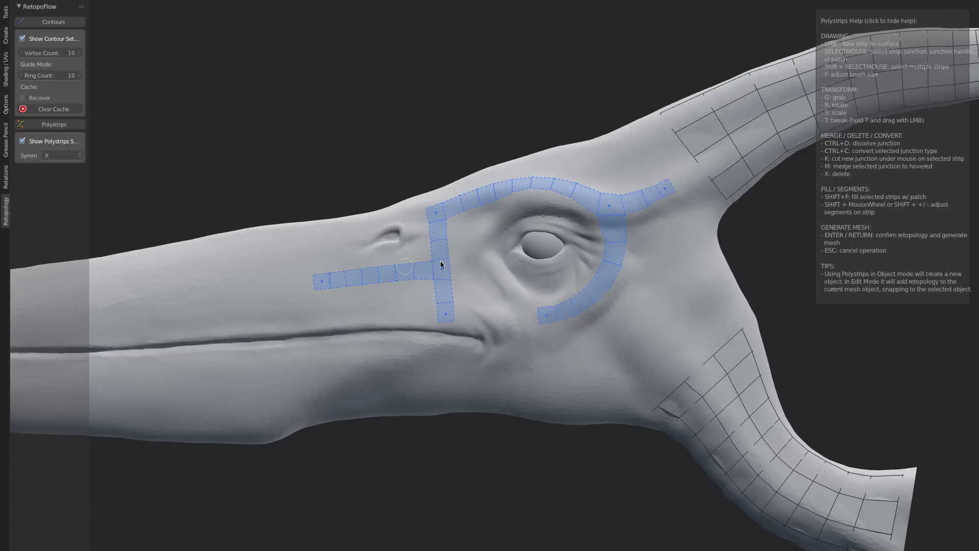
{"action": "right_click", "coordinate": [378, 277]}
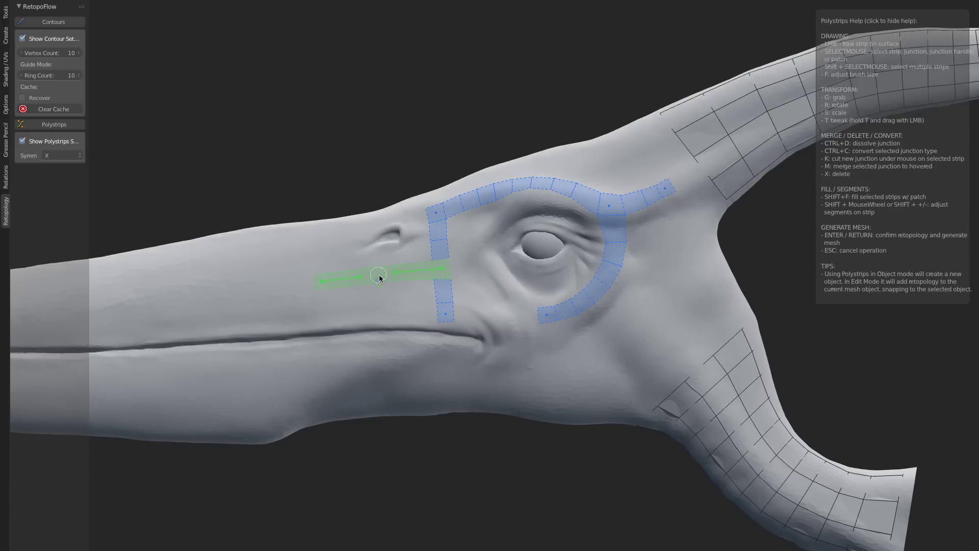
{"action": "key", "text": "x"}
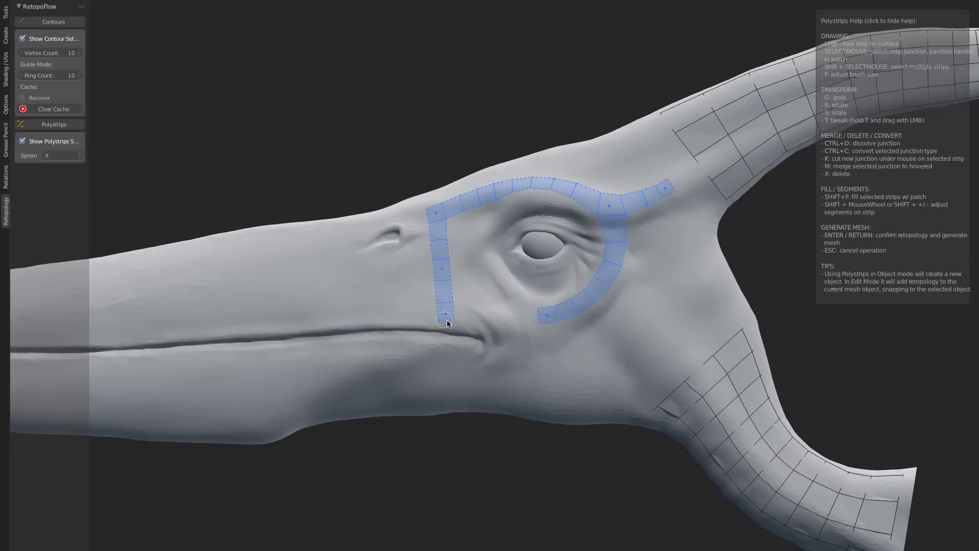
{"action": "right_click", "coordinate": [441, 268]}
{"action": "key", "text": "ctrl+d"}
{"action": "scroll", "coordinate": [477, 272], "scroll_direction": "down", "scroll_amount": 1}
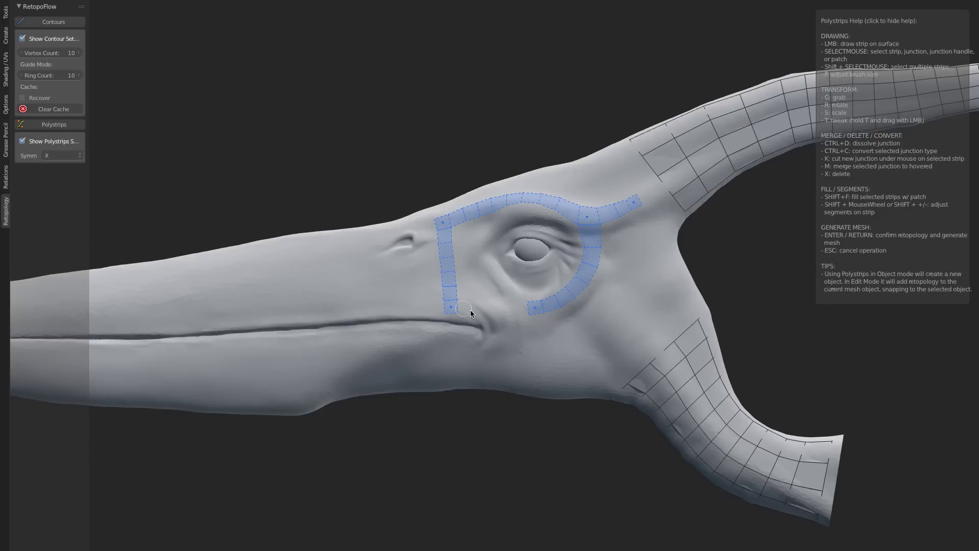
{"action": "mouse_move", "coordinate": [470, 310]}
{"action": "middle_mouse_down"}
{"action": "mouse_move", "coordinate": [506, 310]}
{"action": "mouse_move", "coordinate": [510, 291]}
{"action": "mouse_move", "coordinate": [506, 306]}
{"action": "mouse_move", "coordinate": [464, 307]}
{"action": "middle_mouse_up"}
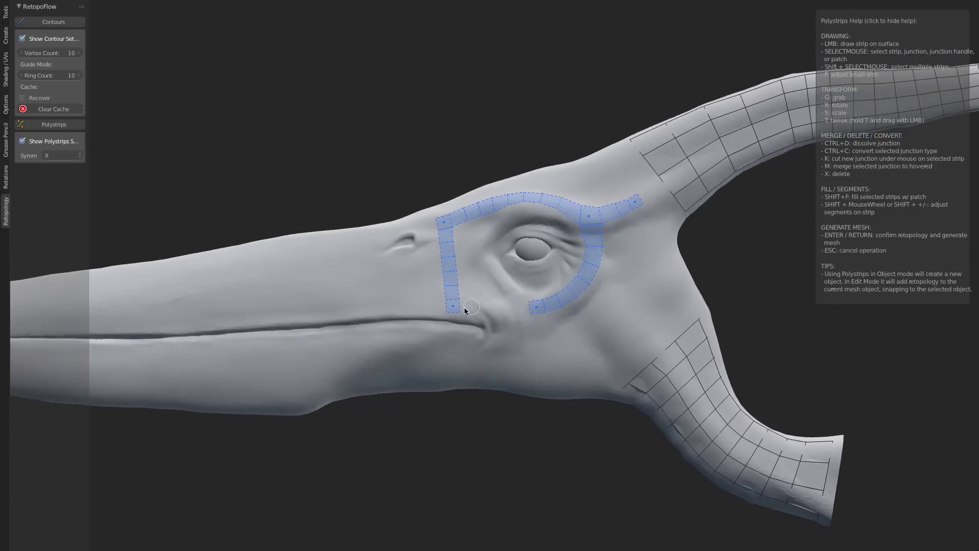
{"action": "middle_click_drag", "start_coordinate": [599, 287], "coordinate": [416, 366], "text": "shift"}
{"action": "scroll", "coordinate": [416, 366], "scroll_direction": "up", "scroll_amount": 2}
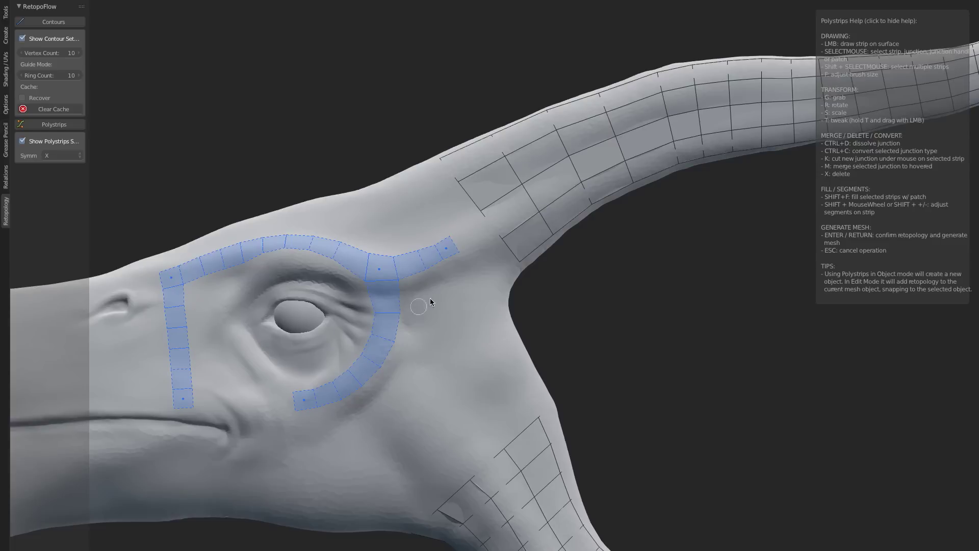
{"action": "right_click", "coordinate": [515, 214]}
{"action": "key", "text": "g"}
{"action": "key", "text": "Escape"}
{"action": "middle_click_drag", "start_coordinate": [475, 436], "coordinate": [503, 348], "text": "shift"}
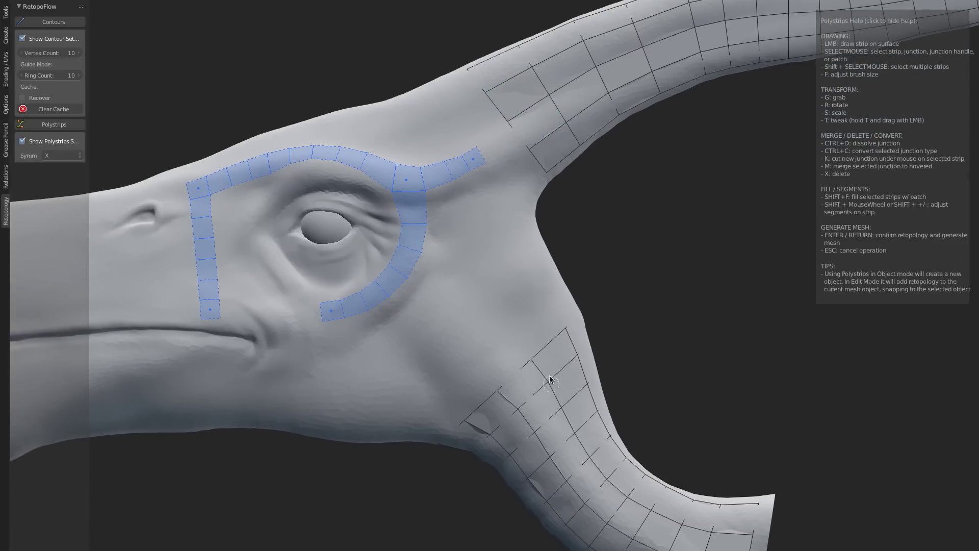
Step: Enlarge the brush and draw a strip from the neck mesh's front edge up to the strip curving beneath the eye
{"action": "right_click", "coordinate": [519, 385]}
{"action": "key", "text": "f"}
{"action": "left_click", "coordinate": [538, 392]}
{"action": "left_click_drag", "start_coordinate": [529, 388], "coordinate": [390, 278]}
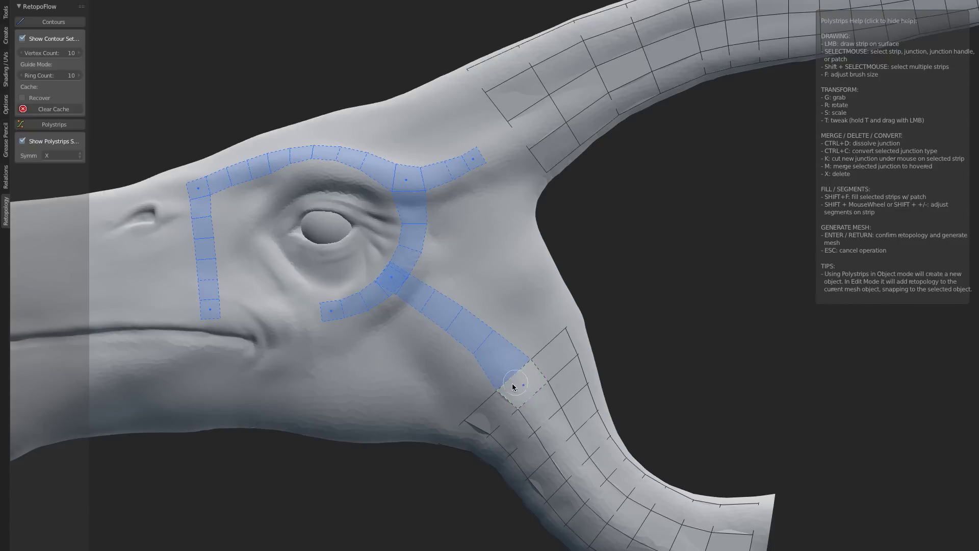
Step: Move the junction joining the neck strip to the eye loop slightly up and away from the eye
{"action": "middle_click_drag", "start_coordinate": [504, 363], "coordinate": [572, 389], "text": "shift"}
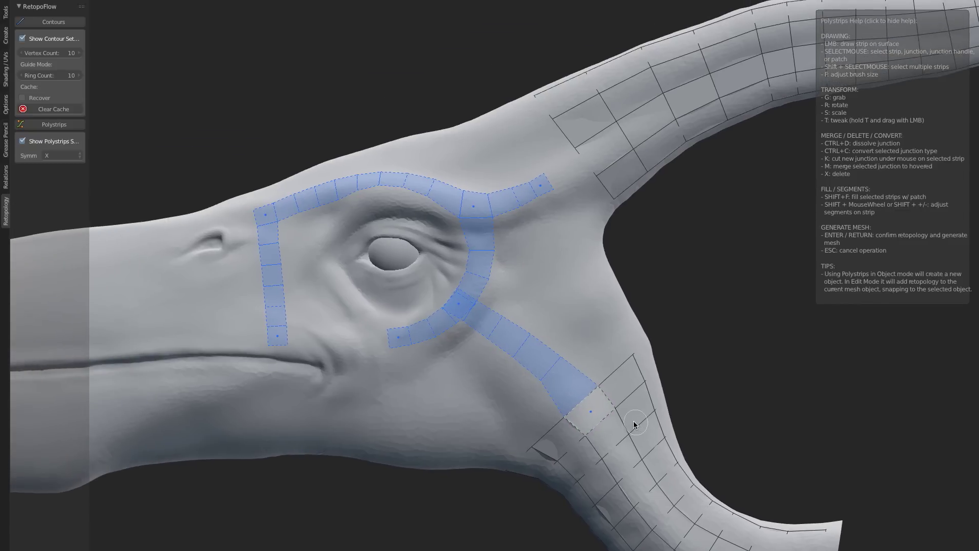
{"action": "right_click", "coordinate": [541, 367]}
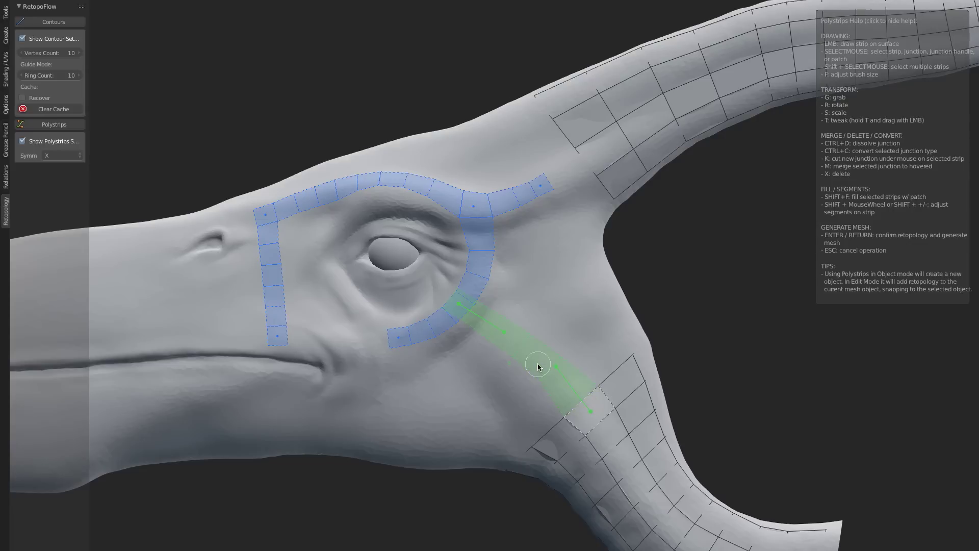
{"action": "right_click", "coordinate": [456, 303]}
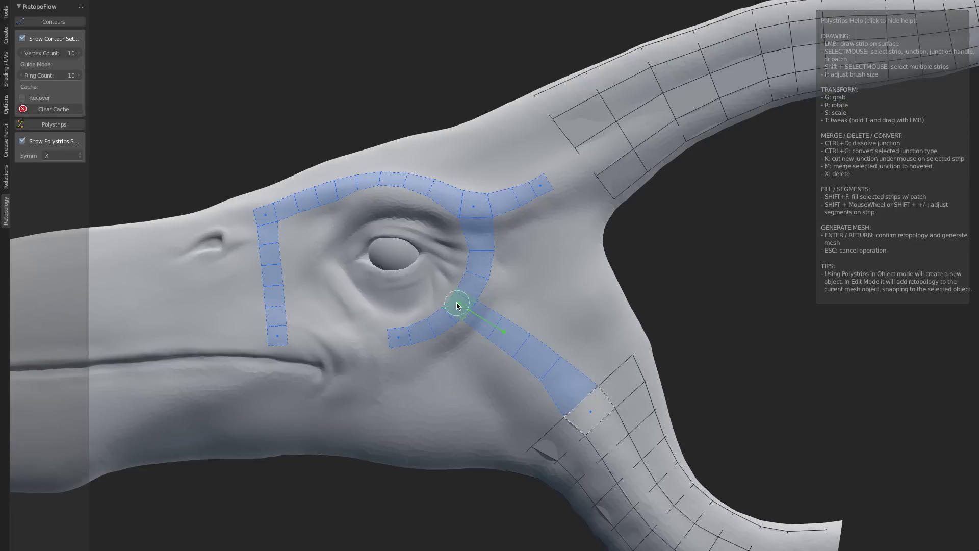
{"action": "right_click", "coordinate": [455, 305]}
{"action": "right_click", "coordinate": [455, 302]}
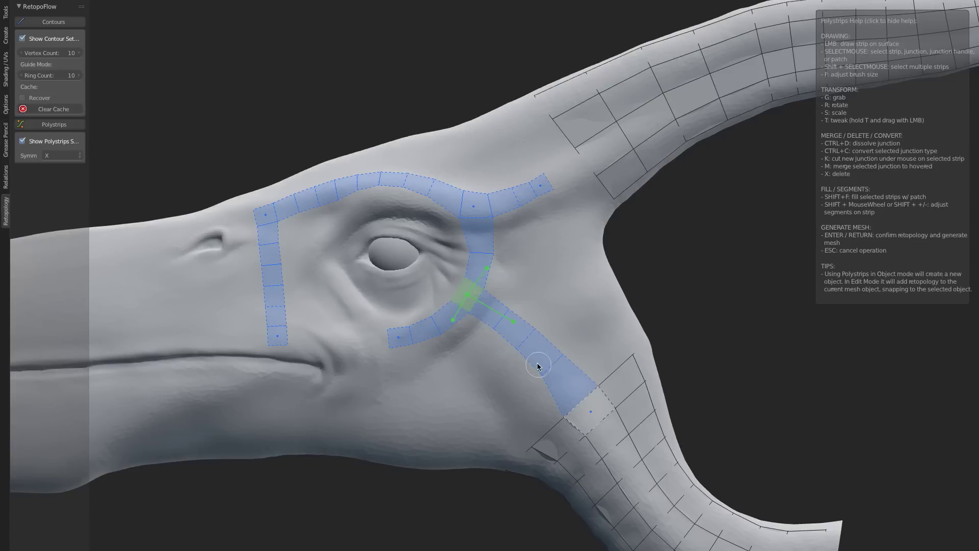
Step: Draw a strip from the brow strip's front junction forward past the nostril, and another from its end down to the mouth line
{"action": "middle_click_drag", "start_coordinate": [451, 373], "coordinate": [632, 375], "text": "shift"}
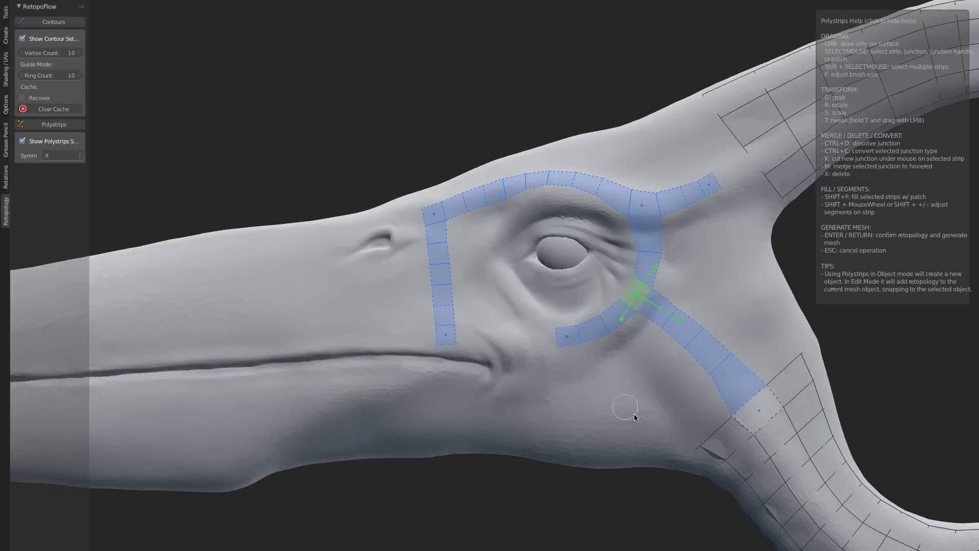
{"action": "middle_click_drag", "start_coordinate": [480, 319], "coordinate": [613, 318], "text": "shift"}
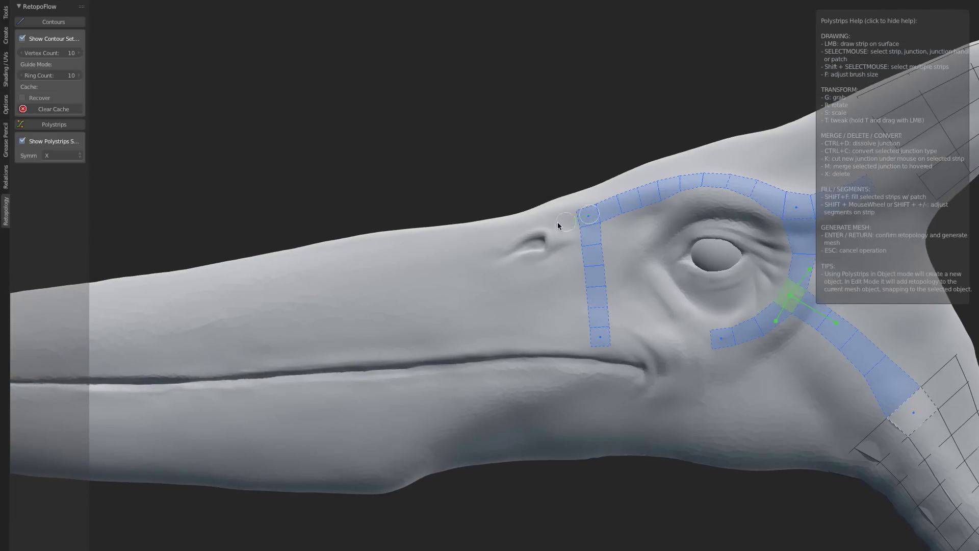
{"action": "left_click_drag", "start_coordinate": [461, 241], "coordinate": [464, 353]}
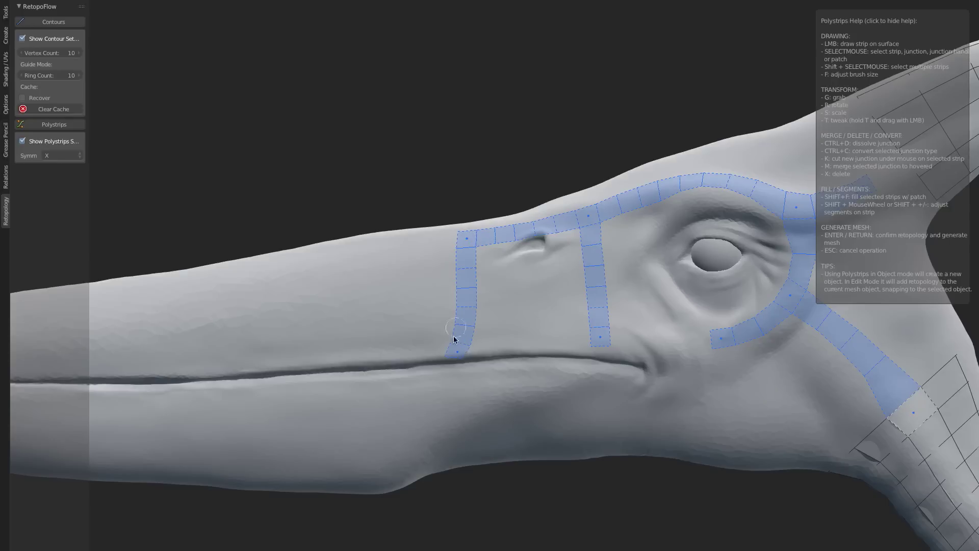
Step: Rotate and move the forward strip's lower junction to straighten that strip, and lower the neighbouring strip's end toward the mouth
{"action": "right_click", "coordinate": [460, 351]}
{"action": "key", "text": "r"}
{"action": "left_click", "coordinate": [505, 344]}
{"action": "key", "text": "g"}
{"action": "left_click", "coordinate": [510, 340]}
{"action": "right_click", "coordinate": [608, 339]}
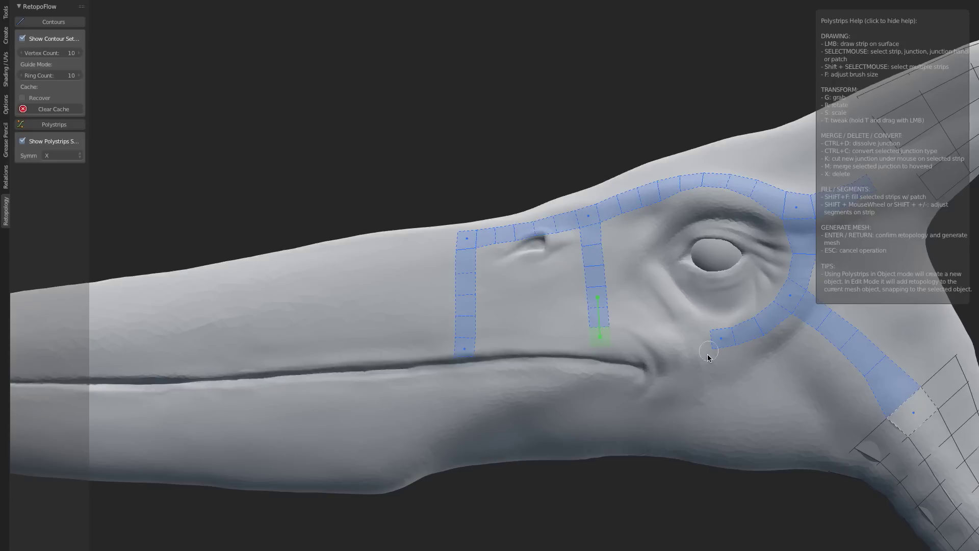
Step: Select the two vertical strips on either side of the nostril and fill the area between them with a patch
{"action": "right_click", "coordinate": [595, 269]}
{"action": "right_click", "coordinate": [460, 298], "text": "shift"}
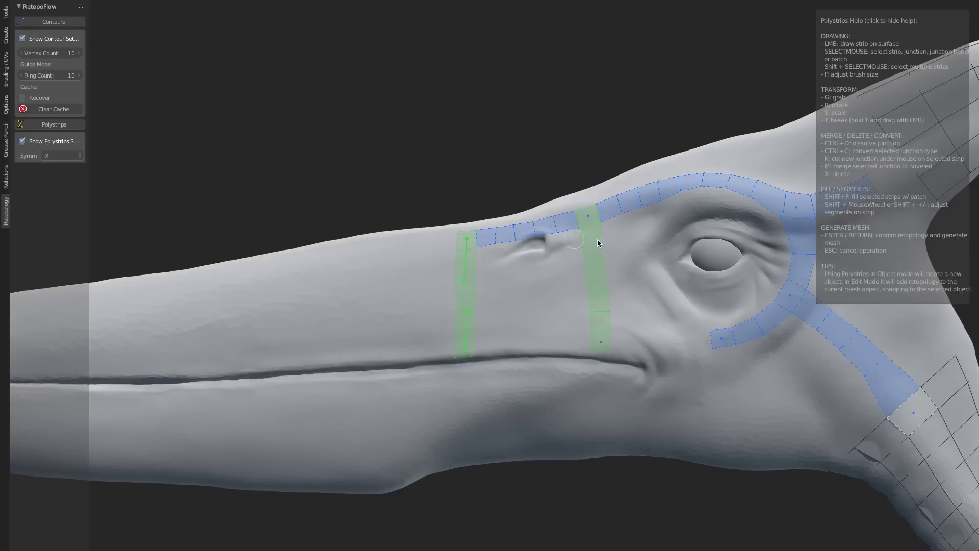
{"action": "key", "text": "shift+f"}
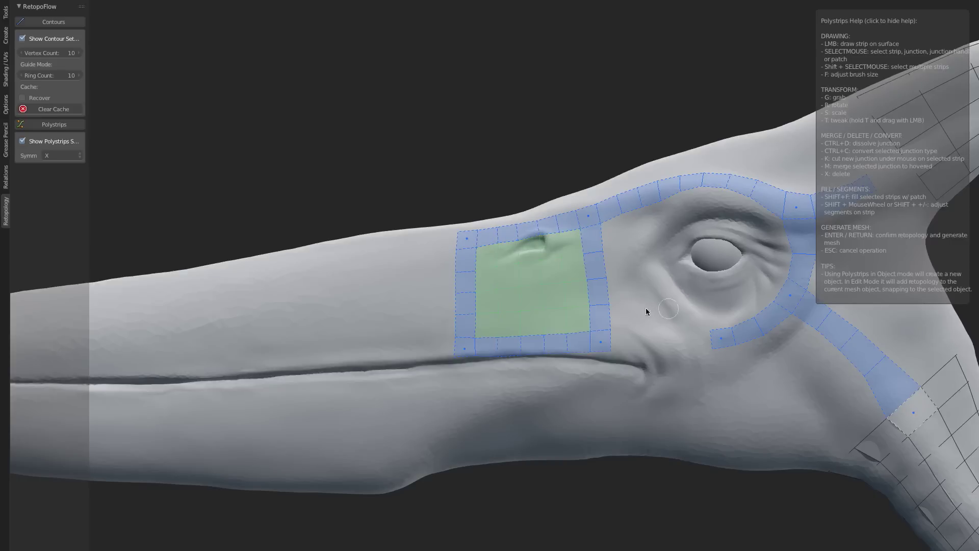
Step: Select each strip bordering the nostril patch in turn to examine how the patch connects to them
{"action": "middle_click_drag", "start_coordinate": [645, 307], "coordinate": [603, 323]}
{"action": "right_click", "coordinate": [597, 299]}
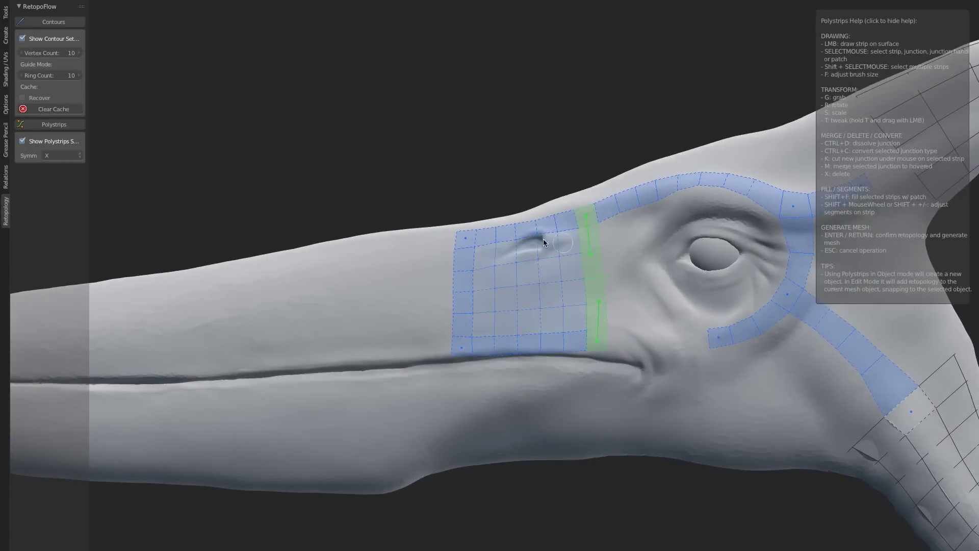
{"action": "right_click", "coordinate": [529, 234]}
{"action": "right_click", "coordinate": [464, 284]}
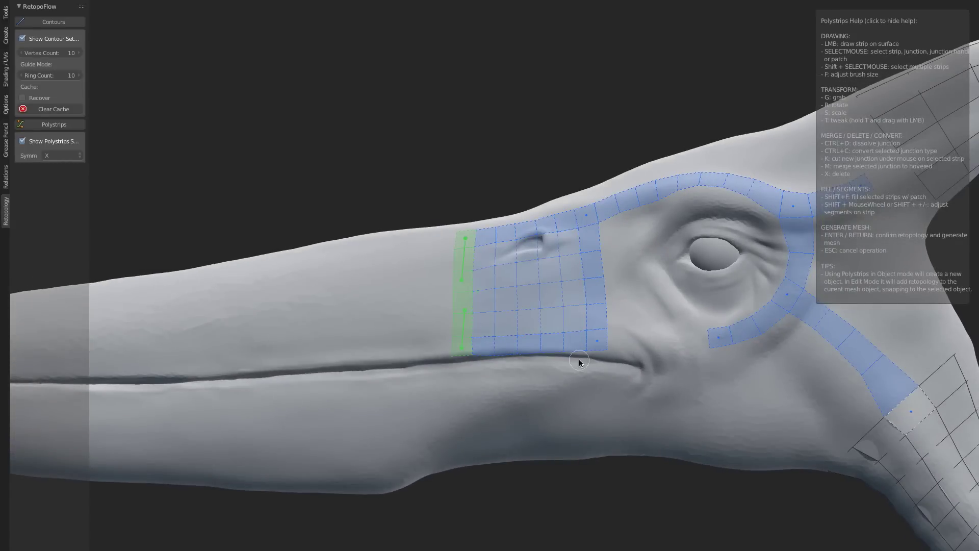
{"action": "right_click", "coordinate": [548, 340]}
{"action": "middle_click_drag", "start_coordinate": [666, 323], "coordinate": [623, 371], "text": "shift"}
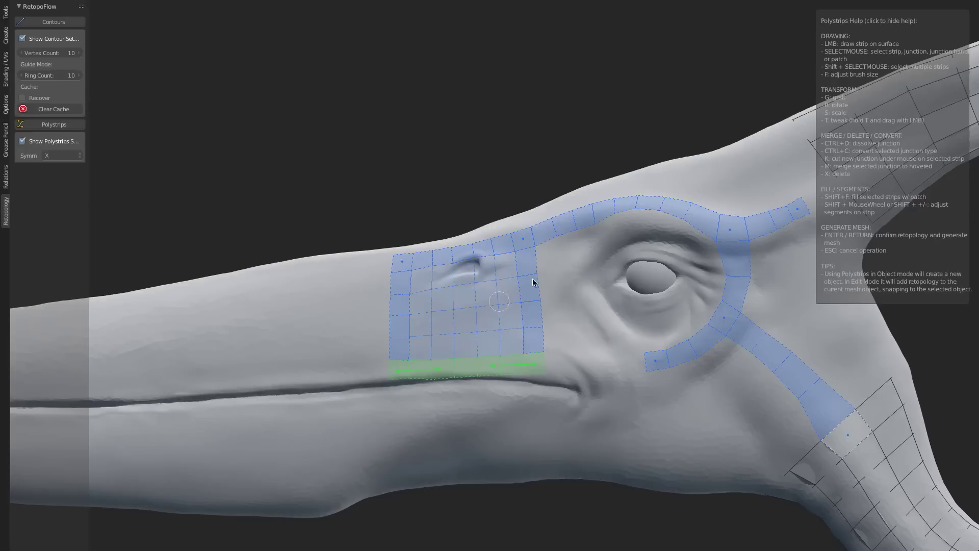
Step: Try raising and lowering the segment count of the brow strip above the eye
{"action": "right_click", "coordinate": [652, 205]}
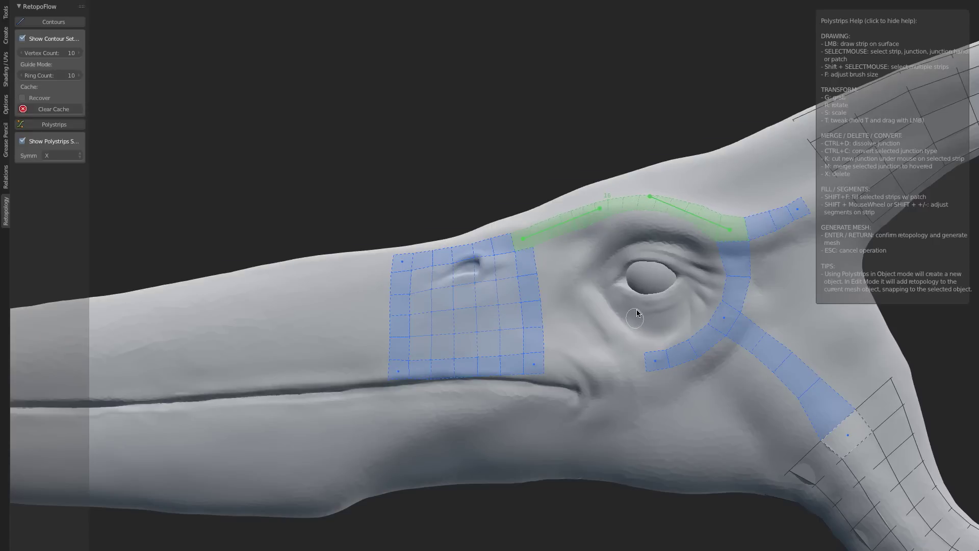
{"action": "scroll", "coordinate": [635, 307], "scroll_direction": "up", "scroll_amount": 1, "text": "shift"}
{"action": "scroll", "coordinate": [635, 305], "scroll_direction": "down", "scroll_amount": 1, "text": "shift"}
Step: Reduce the segment count of the vertical strip between nostril and eye to coarsen the nostril patch
{"action": "right_click", "coordinate": [526, 301]}
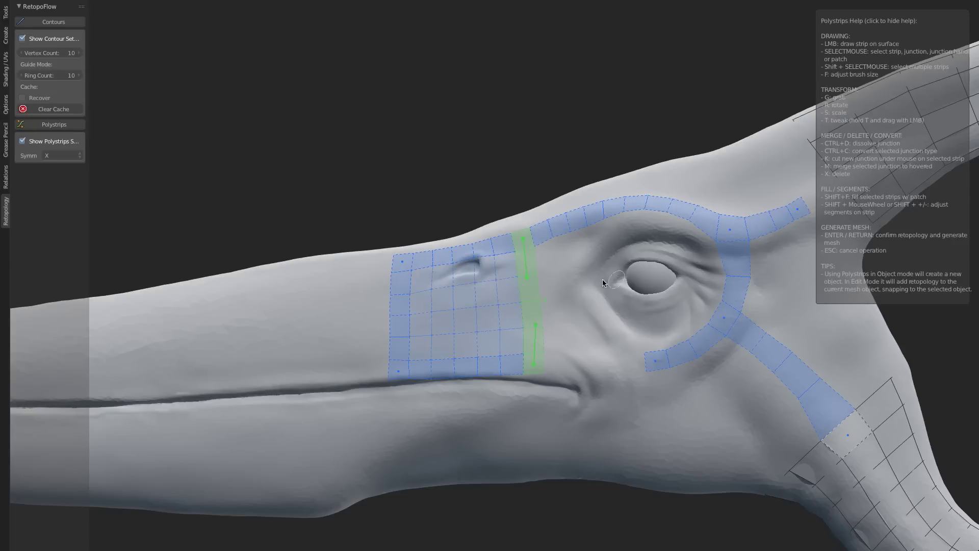
{"action": "middle_click_drag", "start_coordinate": [551, 304], "coordinate": [694, 280], "text": "shift"}
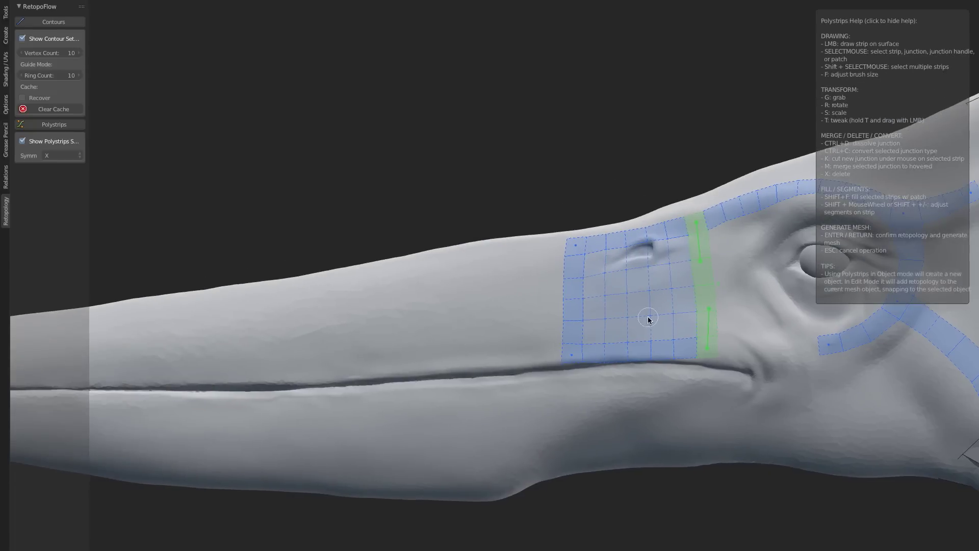
{"action": "scroll", "coordinate": [567, 373], "scroll_direction": "down", "scroll_amount": 2}
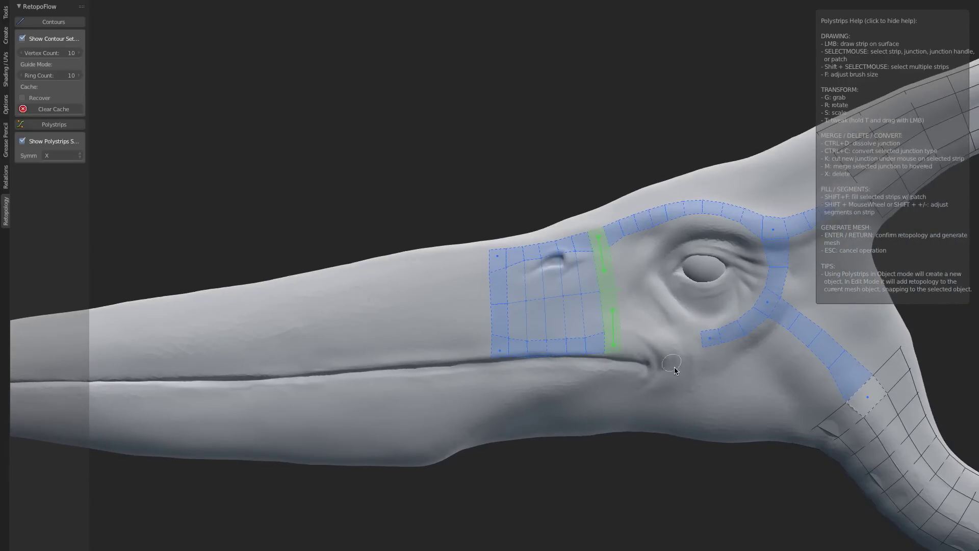
Step: Draw strips from the crest-side junction down to the neck strip to close a loop behind the eye, and fill it with a patch
{"action": "middle_click_drag", "start_coordinate": [673, 365], "coordinate": [472, 364], "text": "shift"}
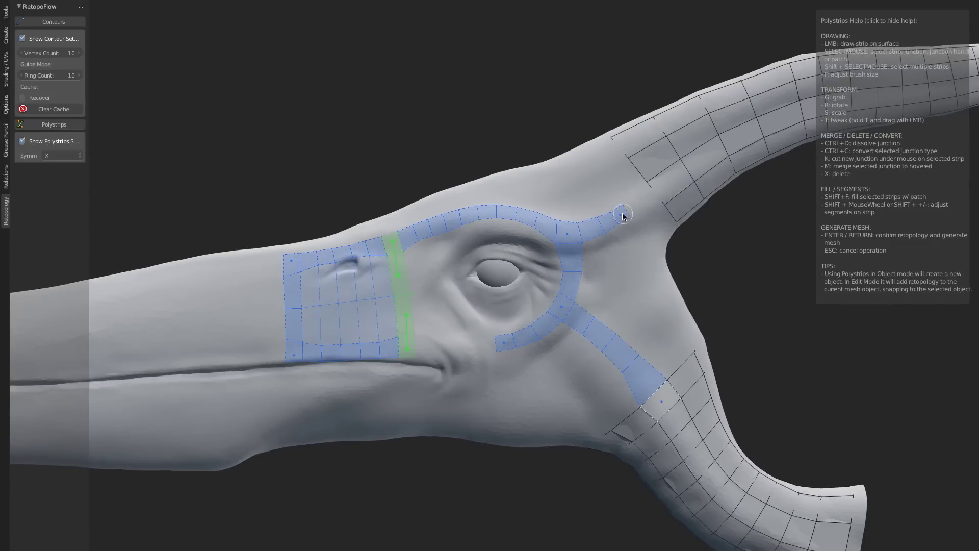
{"action": "left_click_drag", "start_coordinate": [622, 214], "coordinate": [657, 274]}
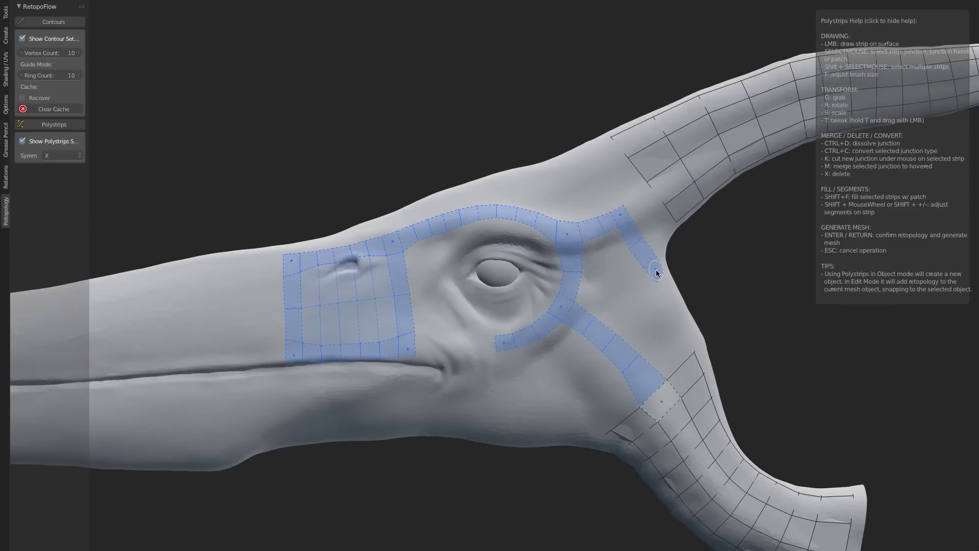
{"action": "mouse_move", "coordinate": [617, 334]}
{"action": "left_mouse_down"}
{"action": "mouse_move", "coordinate": [642, 278]}
{"action": "mouse_move", "coordinate": [623, 219]}
{"action": "mouse_move", "coordinate": [565, 225]}
{"action": "mouse_move", "coordinate": [590, 309]}
{"action": "mouse_move", "coordinate": [606, 319]}
{"action": "left_mouse_up"}
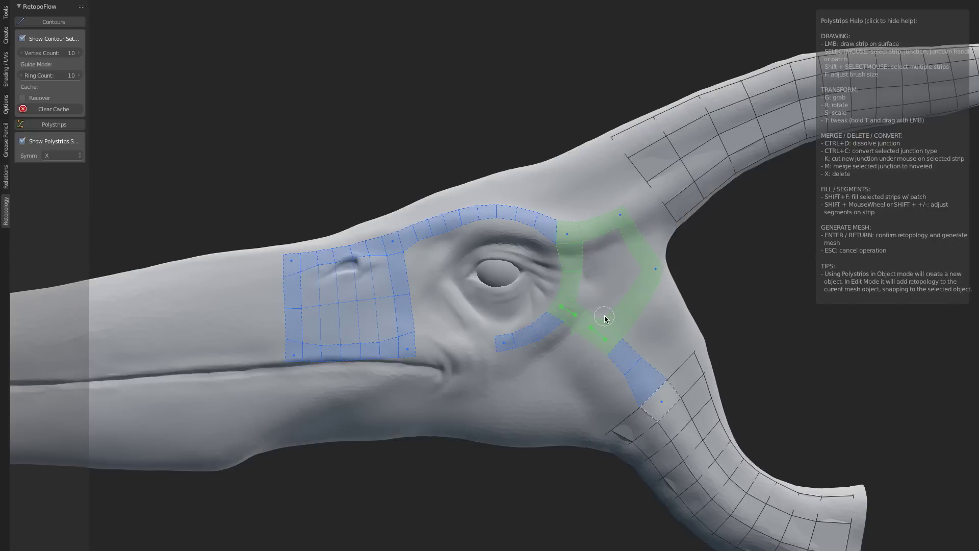
{"action": "key", "text": "shift+f"}
{"action": "middle_click_drag", "start_coordinate": [601, 296], "coordinate": [594, 274]}
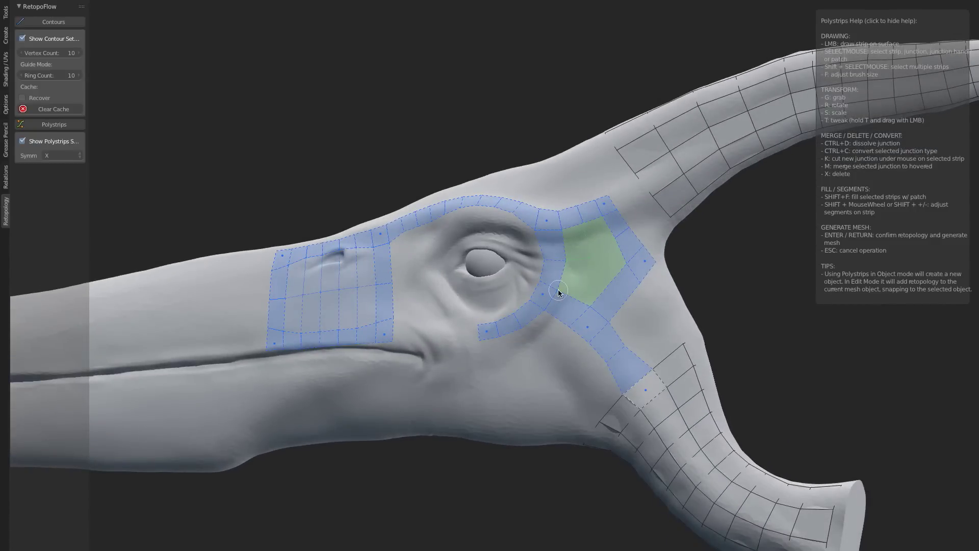
Step: Select the strips bordering the patch behind the eye to examine their segments
{"action": "right_click", "coordinate": [558, 263]}
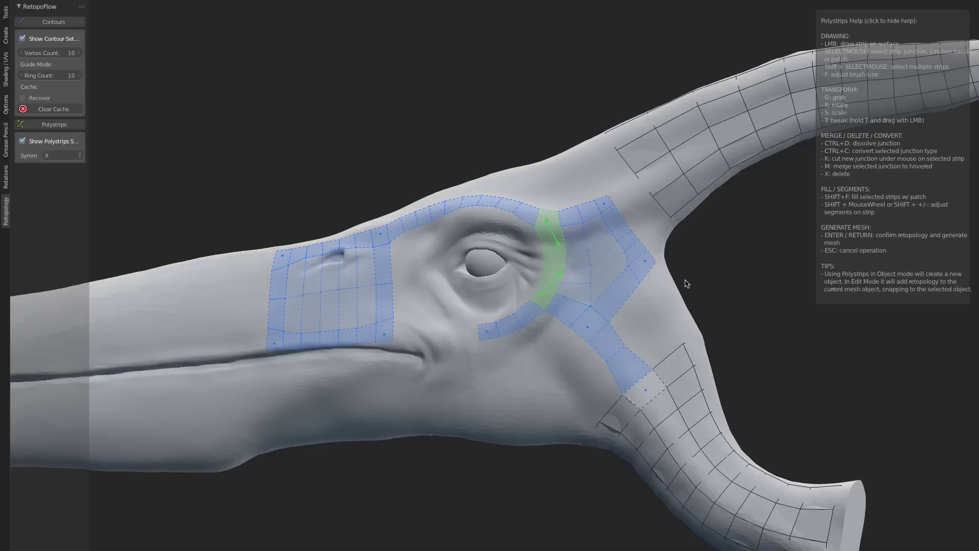
{"action": "right_click", "coordinate": [611, 298]}
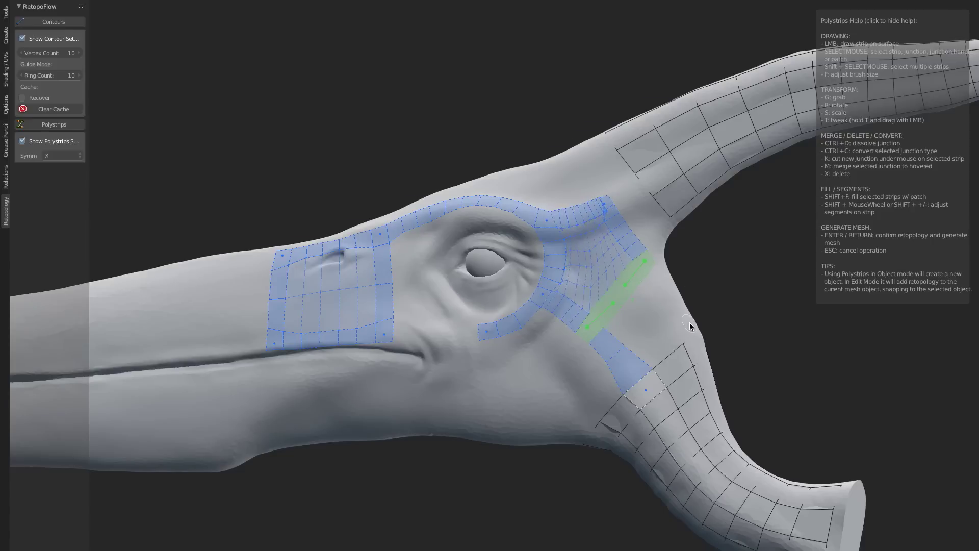
{"action": "right_click", "coordinate": [558, 268]}
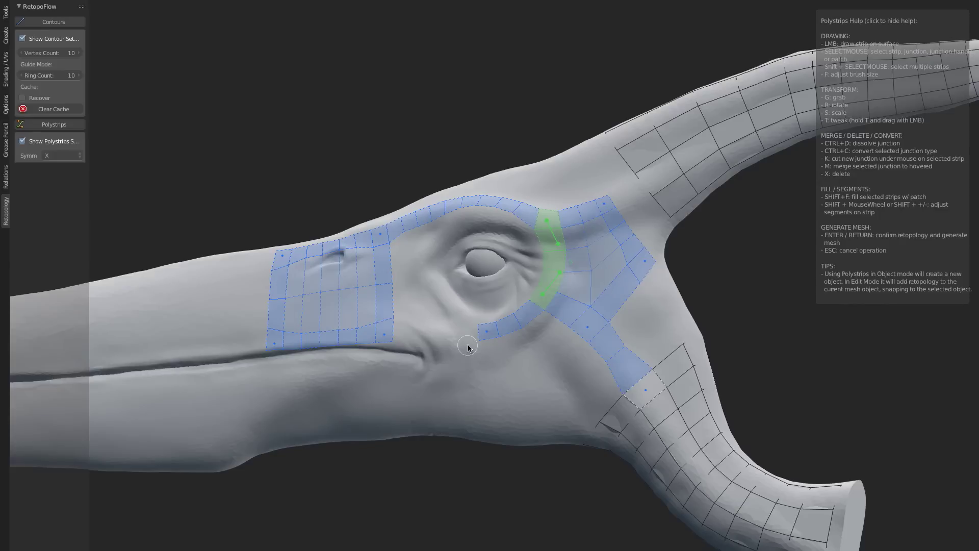
Step: Tweak the vertices of the patch behind the eye to even out its mesh flow
{"action": "middle_click_drag", "start_coordinate": [516, 375], "coordinate": [562, 378]}
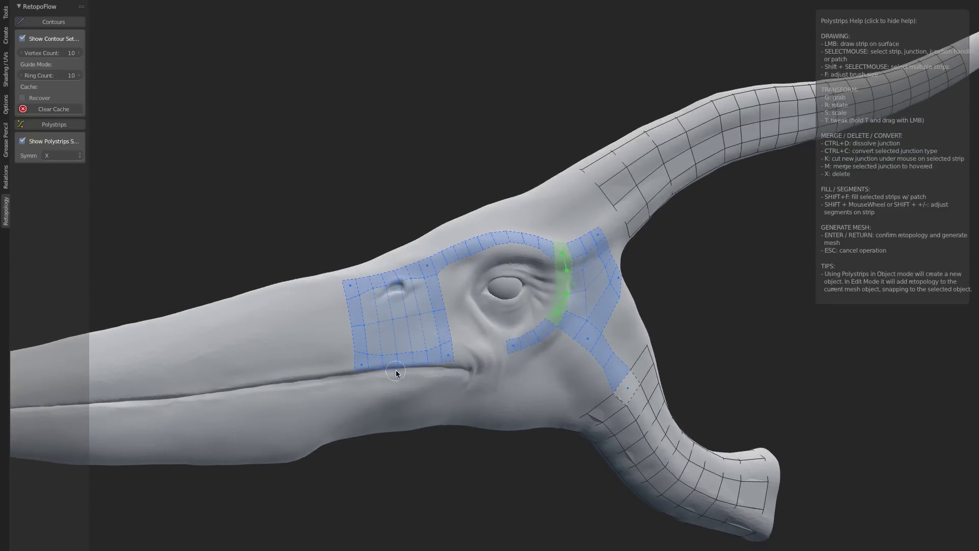
{"action": "scroll", "coordinate": [397, 371], "scroll_direction": "up", "scroll_amount": 1}
{"action": "middle_click_drag", "start_coordinate": [548, 348], "coordinate": [398, 351], "text": "shift"}
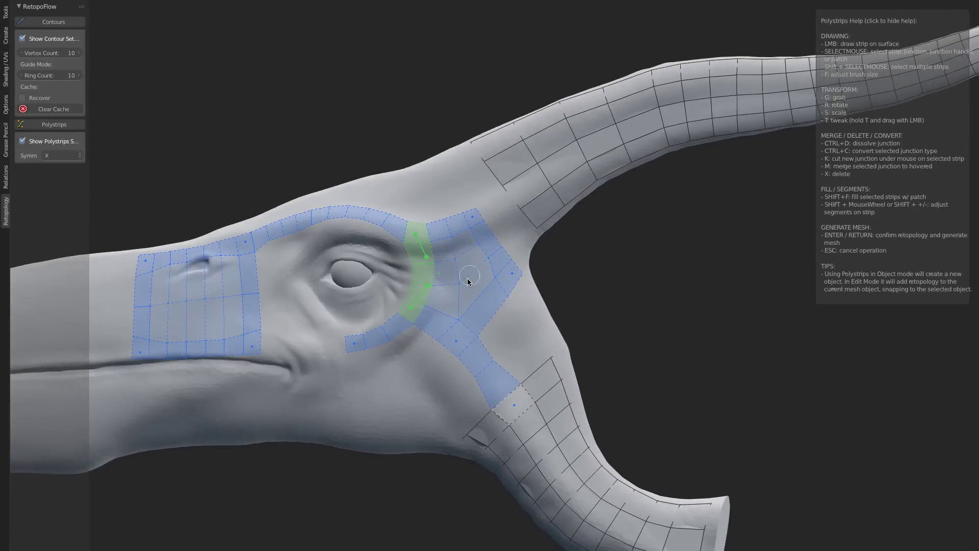
{"action": "key", "text": "t"}
{"action": "left_click_drag", "start_coordinate": [459, 281], "coordinate": [448, 287]}
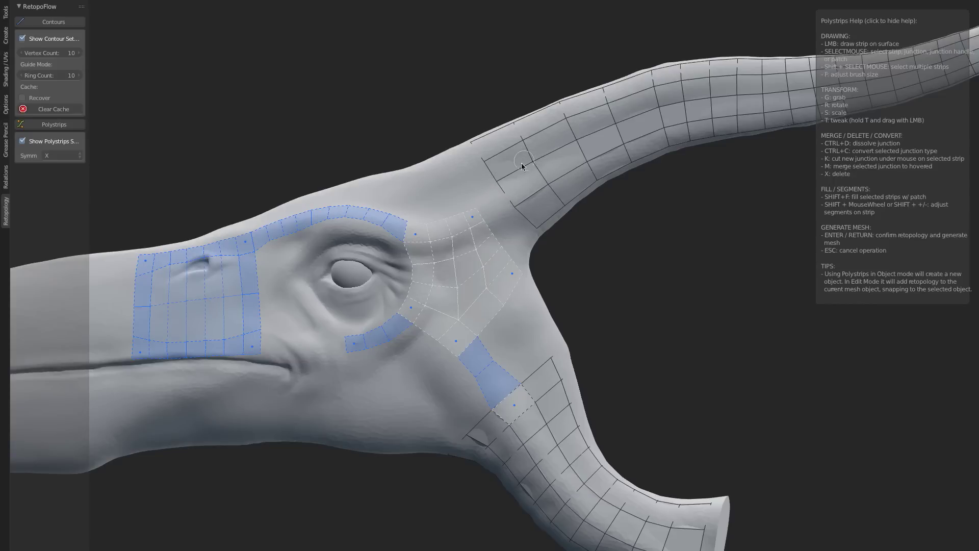
{"action": "middle_click_drag", "start_coordinate": [447, 258], "coordinate": [511, 281]}
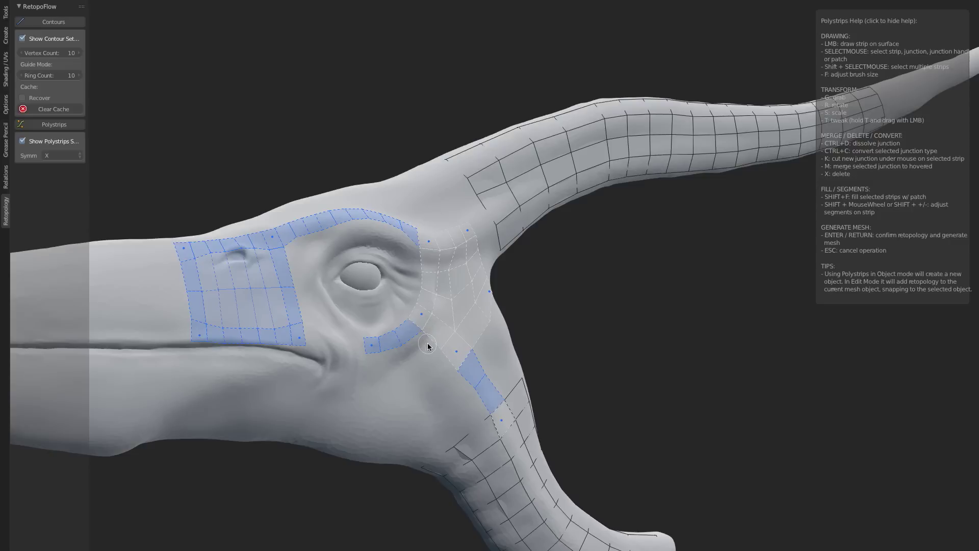
{"action": "middle_click_drag", "start_coordinate": [445, 354], "coordinate": [471, 362]}
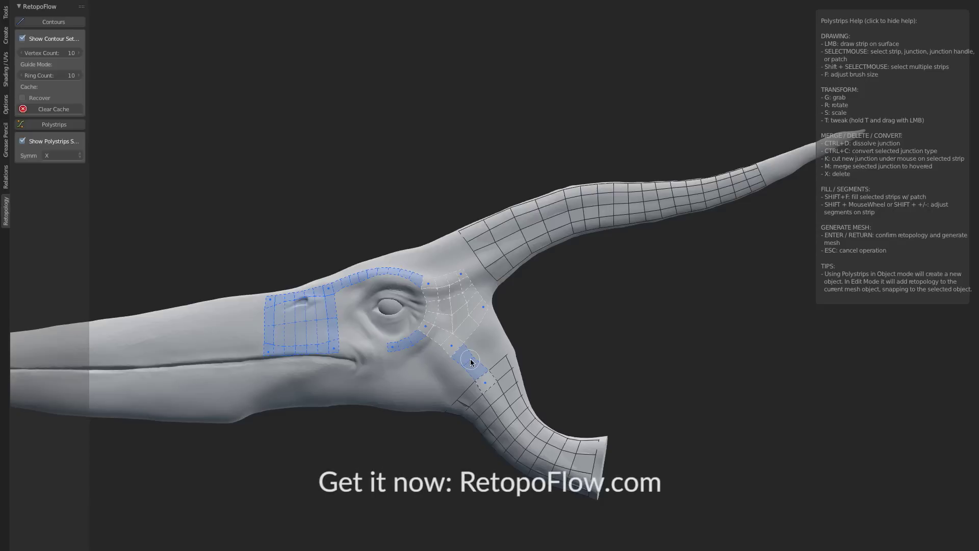
{"action": "scroll", "coordinate": [422, 334], "scroll_direction": "up", "scroll_amount": 1}
{"action": "middle_click_drag", "start_coordinate": [428, 332], "coordinate": [494, 327], "text": "shift"}
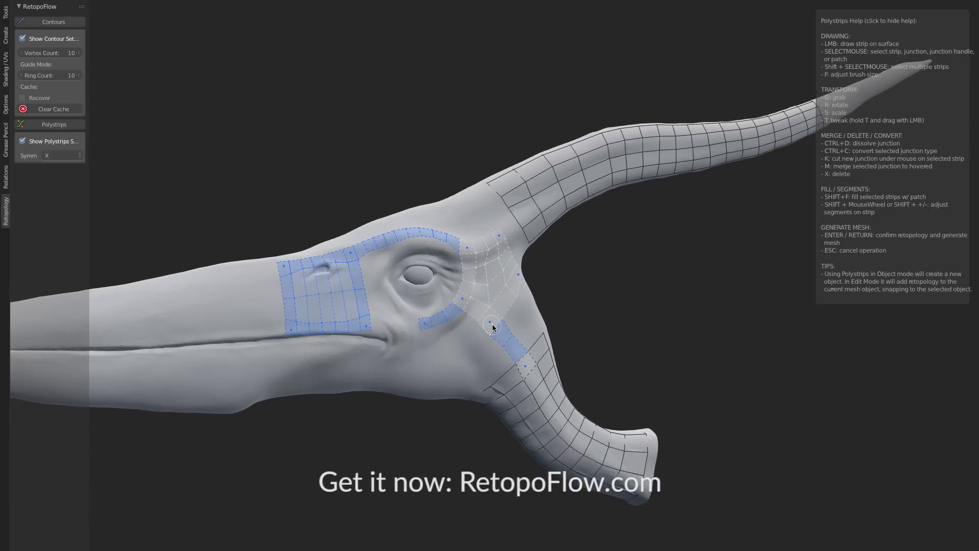